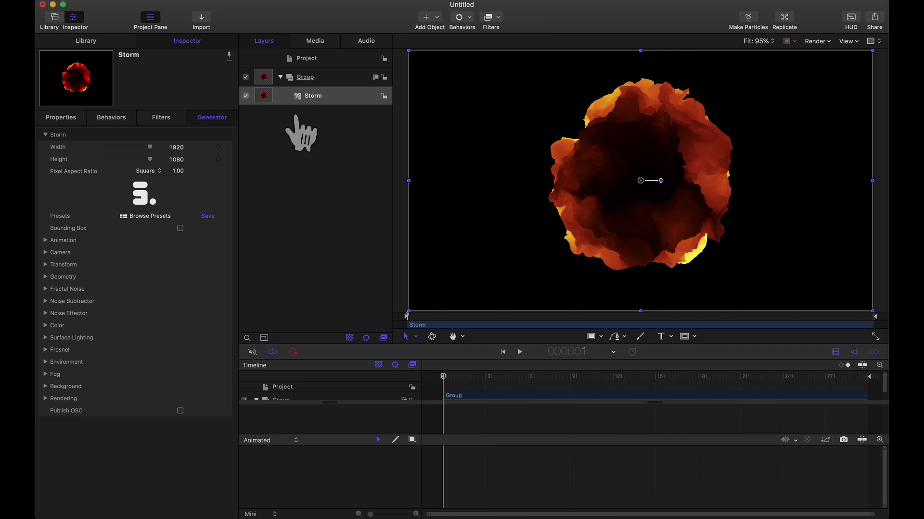
# Find Generators > Yanobox > Storm in the Library, then select the Storm layer to show its settings
pyautogui.click(426, 22)
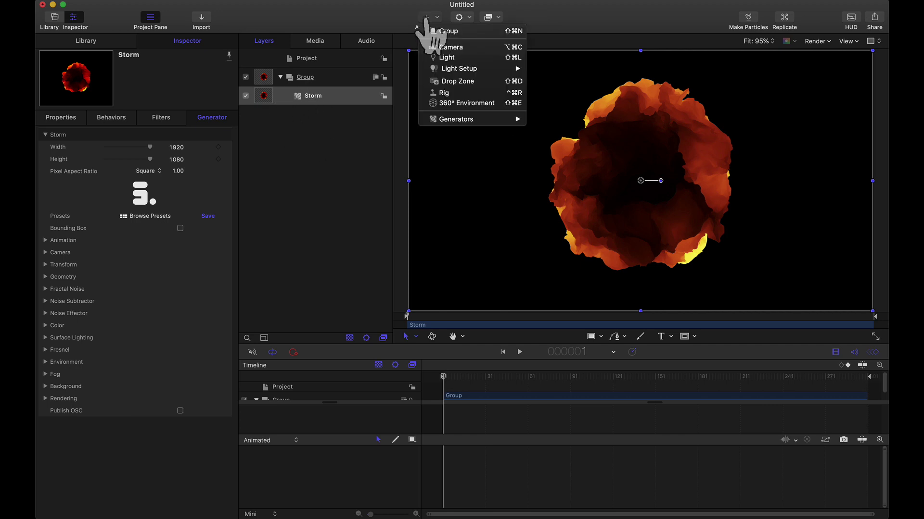
pyautogui.moveTo(437, 123)
pyautogui.moveTo(594, 211)
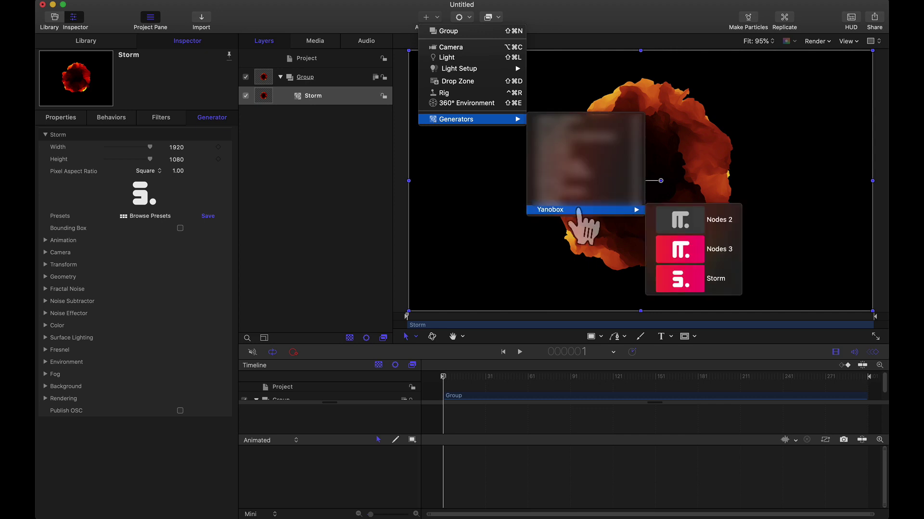
pyautogui.click(54, 19)
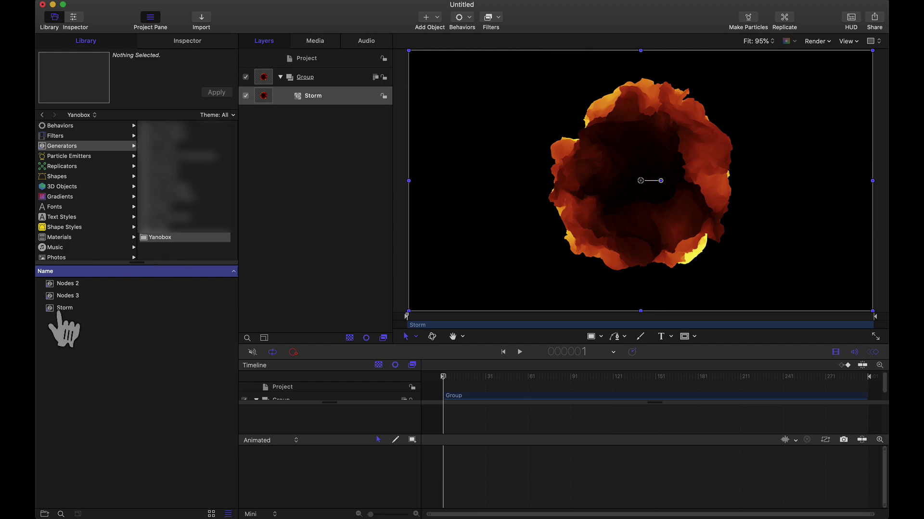
pyautogui.click(192, 42)
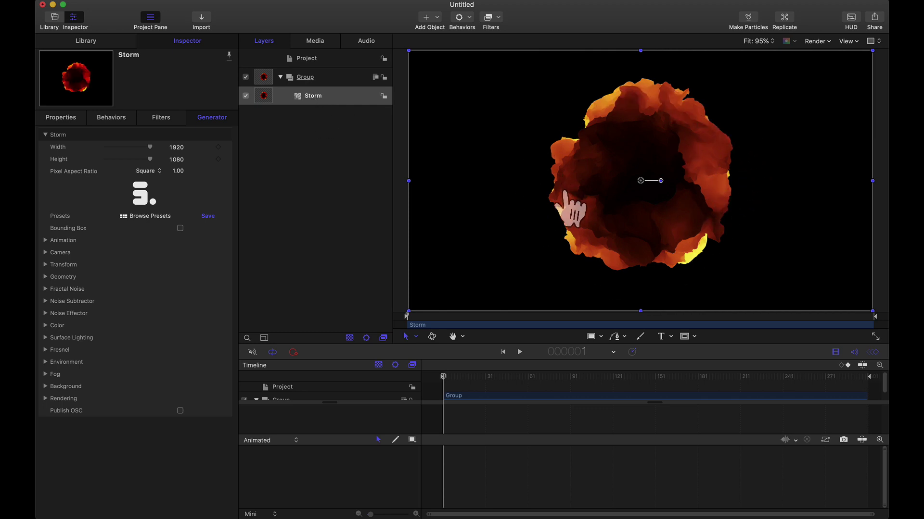
pyautogui.click(570, 207)
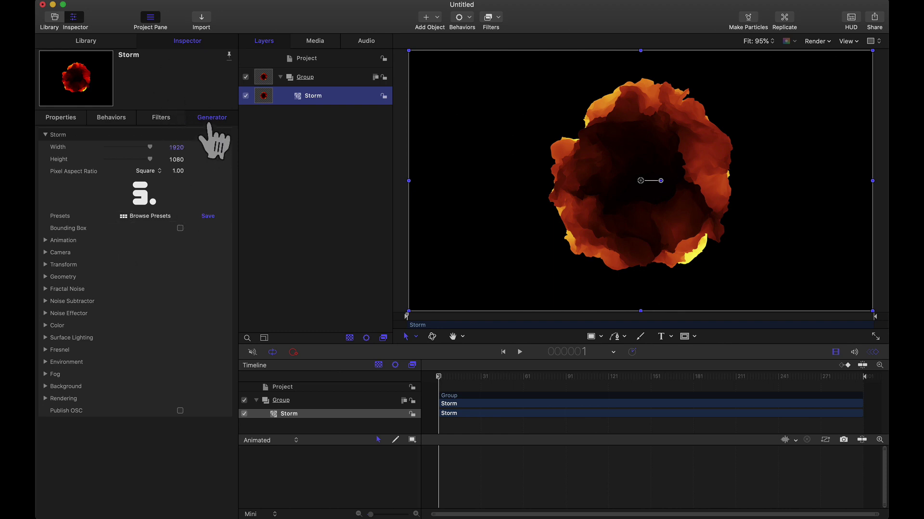
# Try the Abstract Chrome 01 and Fire Twist 02 Storm presets, ending on Liquid Studio 03
pyautogui.click(143, 216)
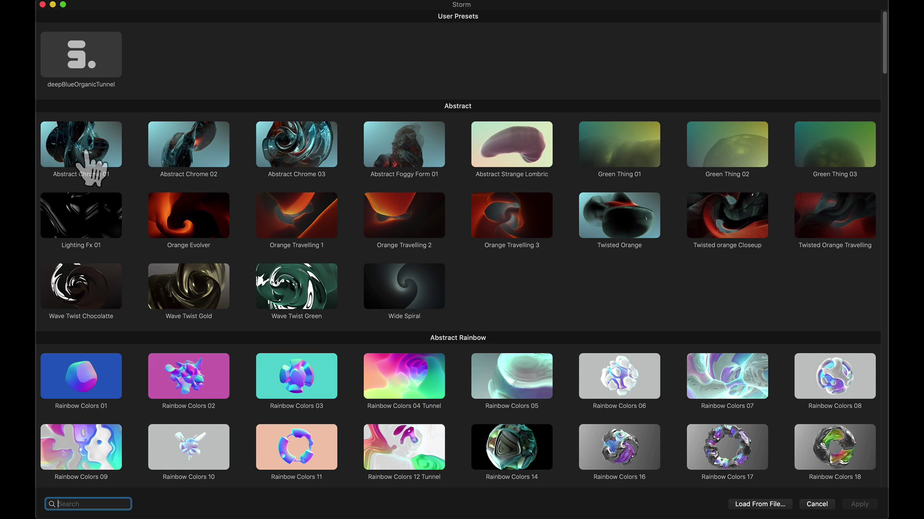
pyautogui.doubleClick(86, 166)
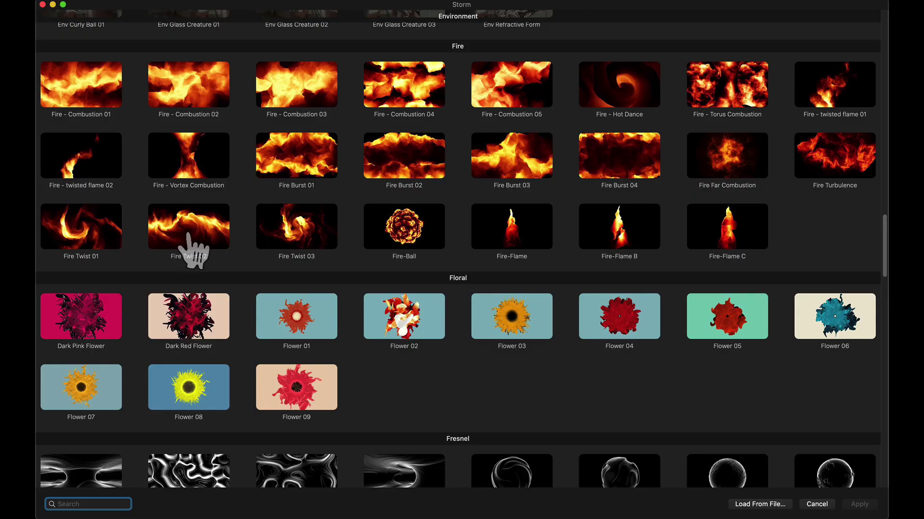
pyautogui.doubleClick(192, 241)
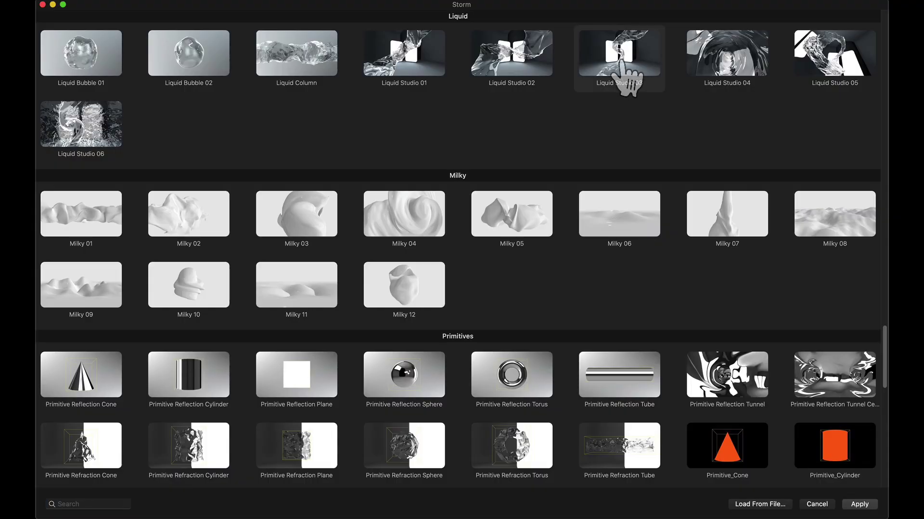
pyautogui.doubleClick(620, 58)
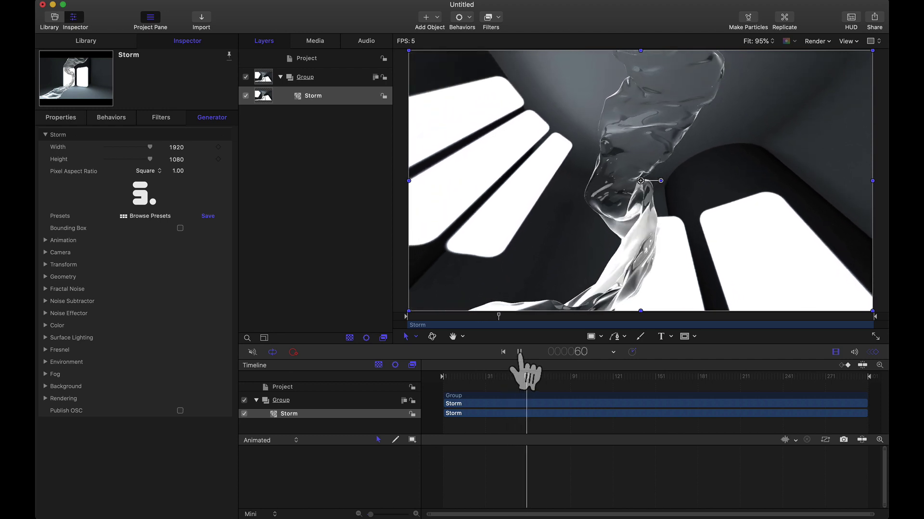
# Stop playback, keep the sphere primitive, and set Storm's Mesh Resolution to Low Quality
pyautogui.click(519, 352)
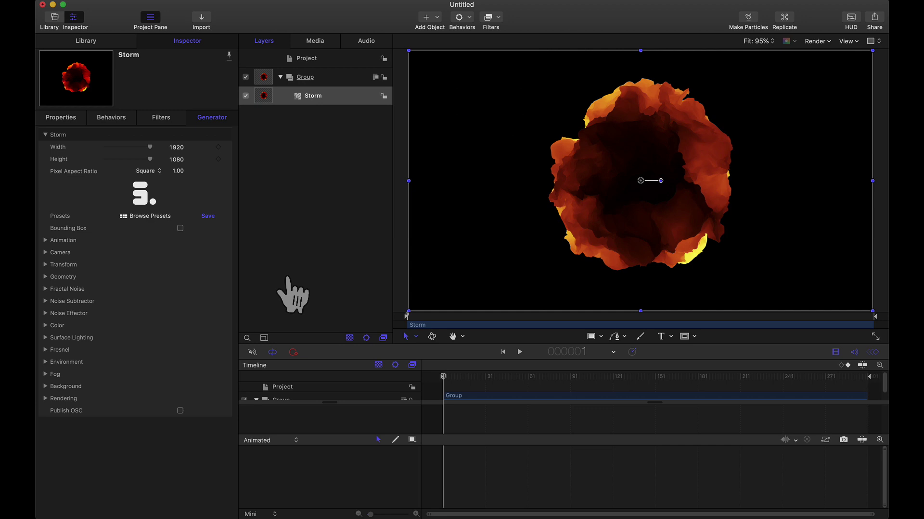
pyautogui.click(46, 277)
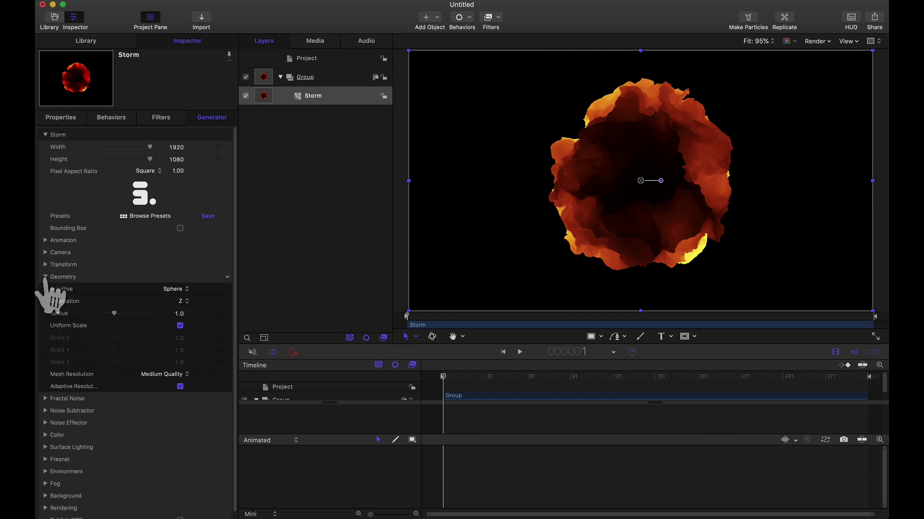
pyautogui.click(172, 290)
pyautogui.click(140, 307)
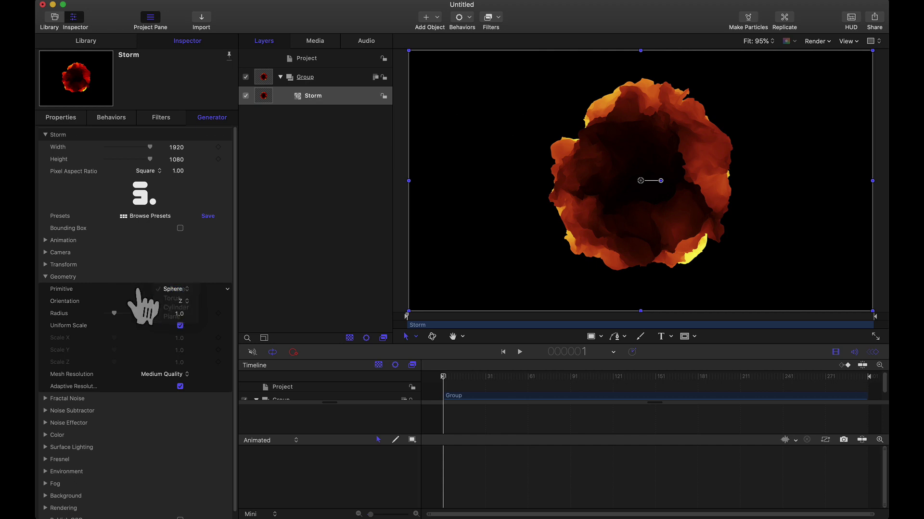
pyautogui.click(157, 375)
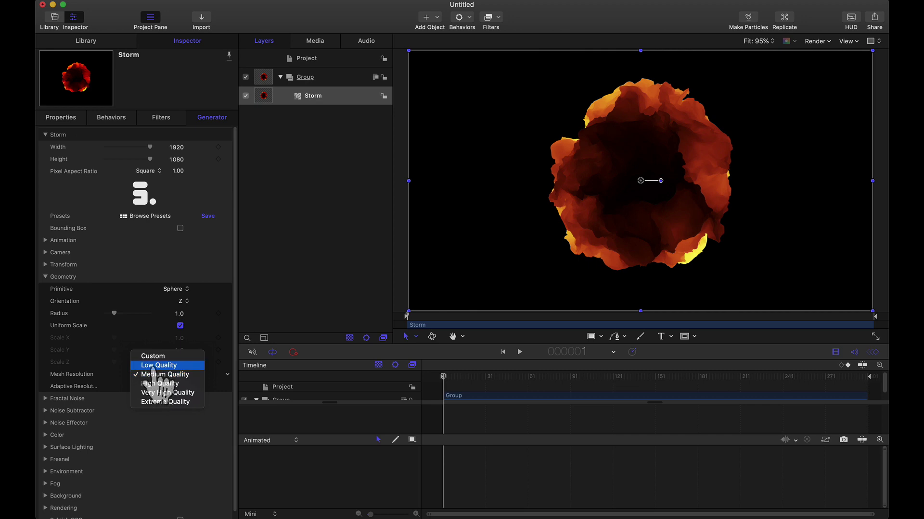
pyautogui.click(154, 366)
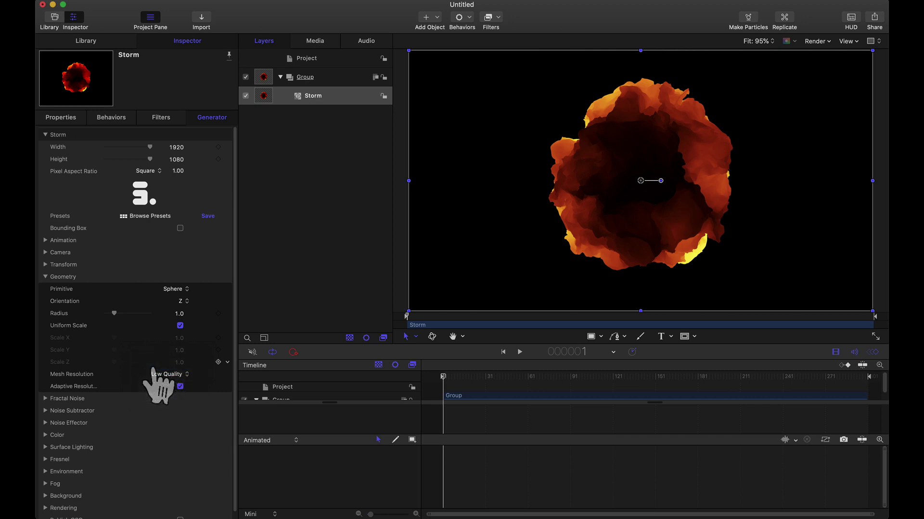
pyautogui.click(154, 376)
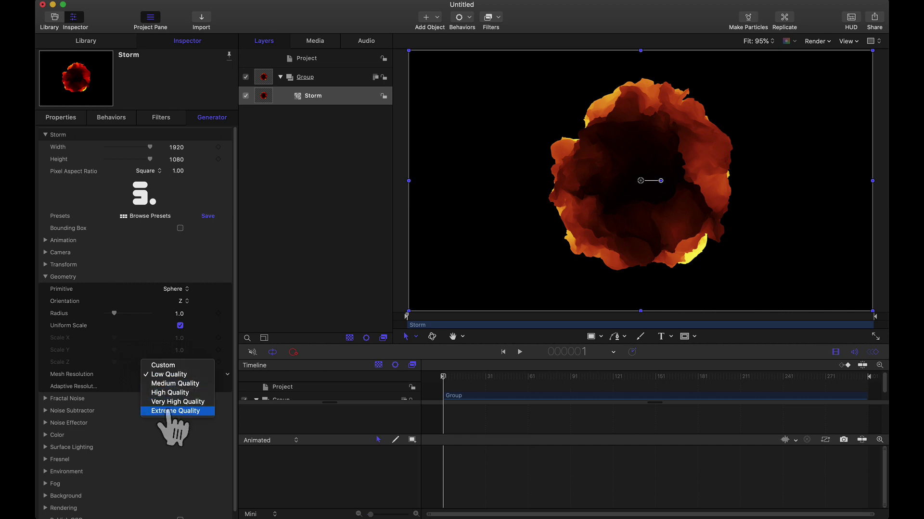
pyautogui.press('Escape')
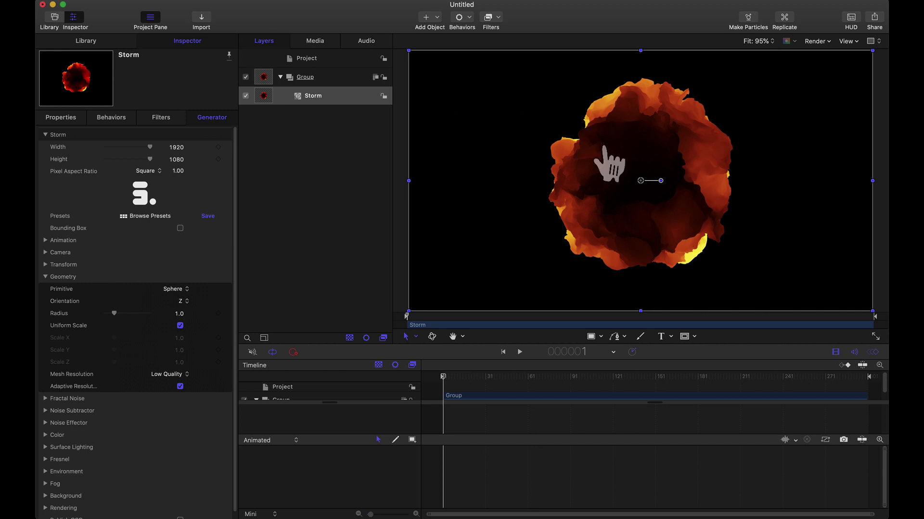
# Change the Storm primitive to Torus and set Fractal Noise Displacement to 0
pyautogui.click(174, 289)
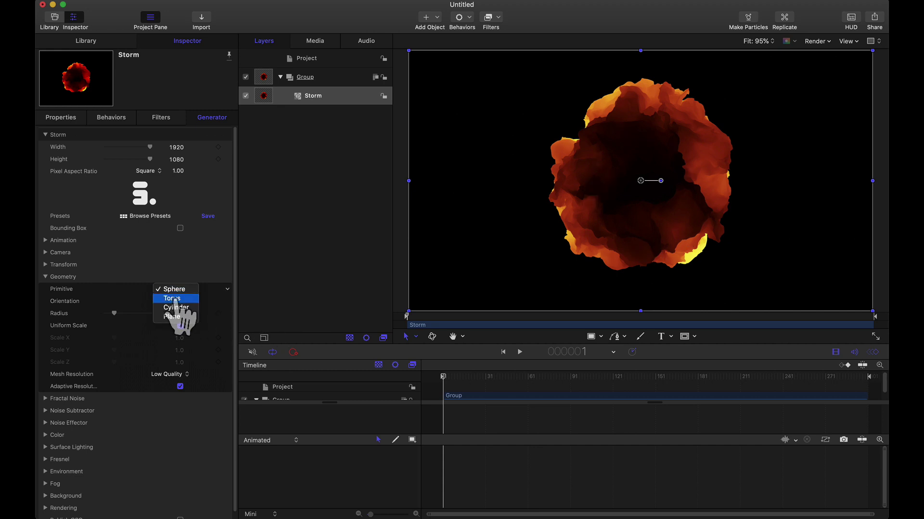
pyautogui.click(173, 299)
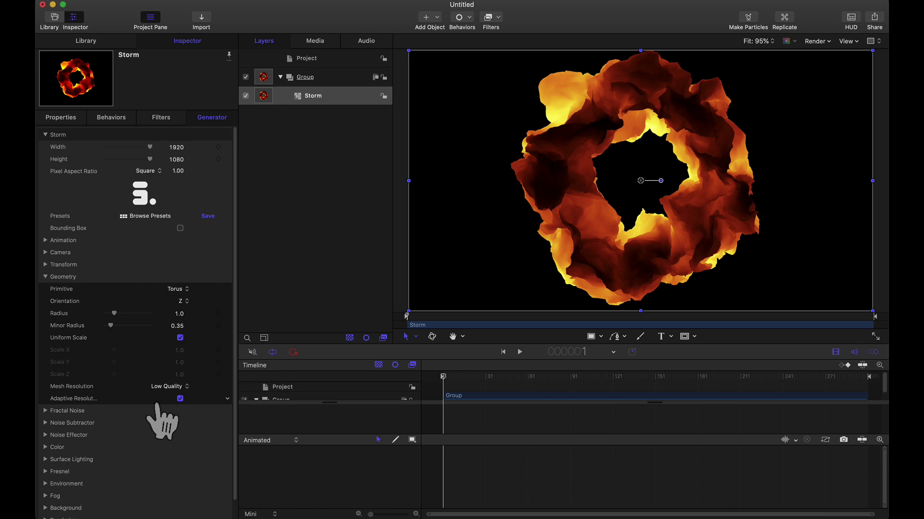
pyautogui.click(45, 412)
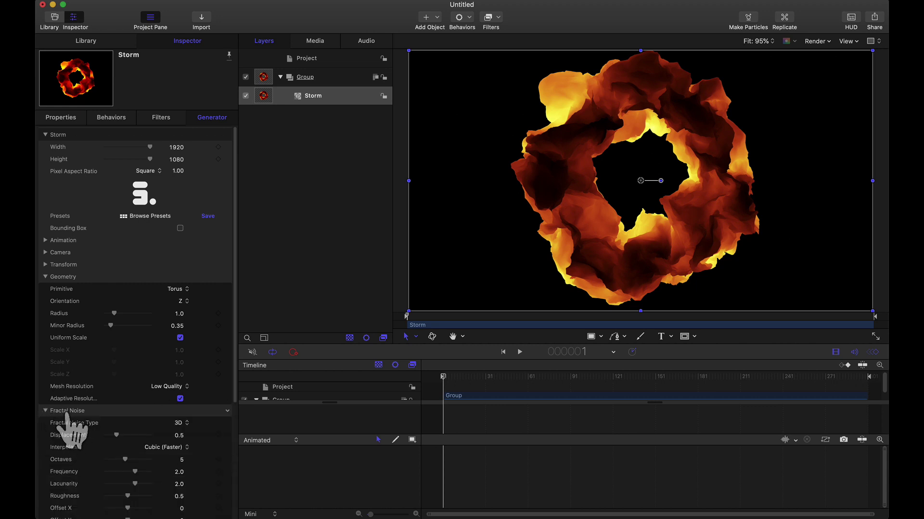
pyautogui.moveTo(116, 435)
pyautogui.mouseDown()
pyautogui.moveTo(105, 435)
pyautogui.moveTo(124, 436)
pyautogui.moveTo(105, 435)
pyautogui.mouseUp()
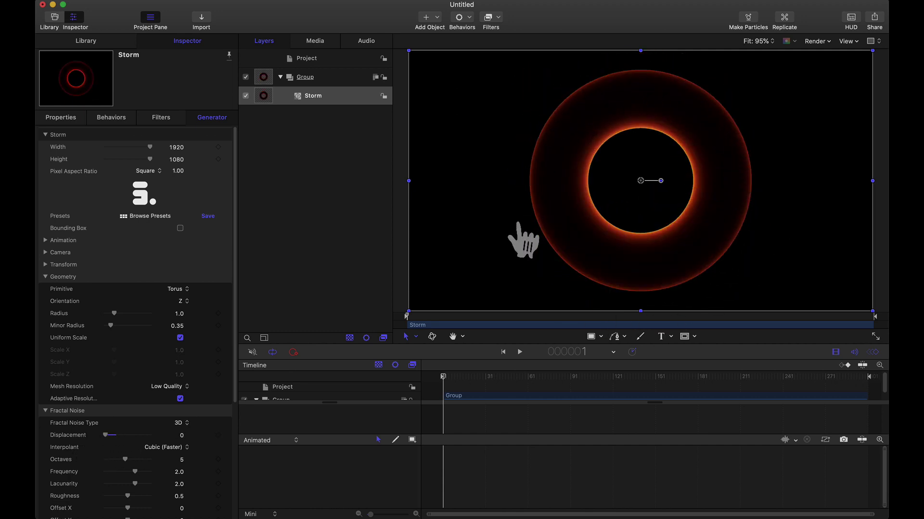
pyautogui.click(180, 228)
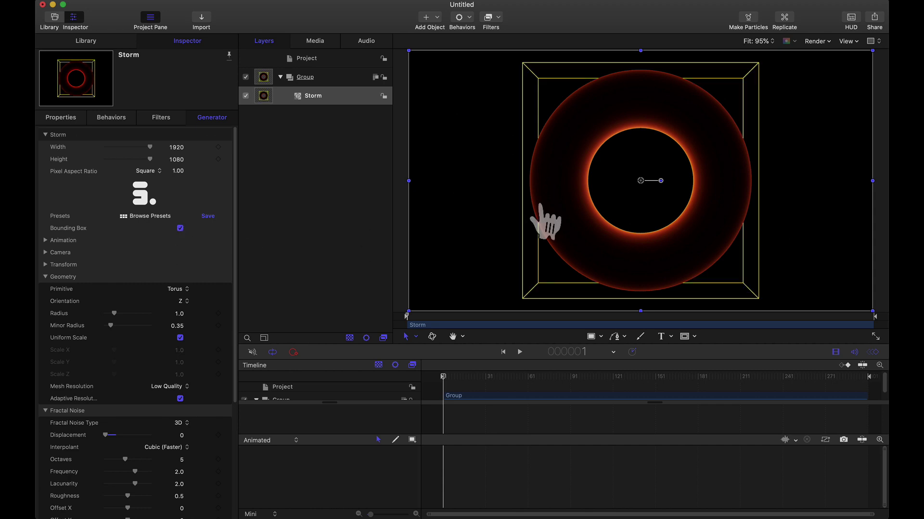
pyautogui.click(180, 228)
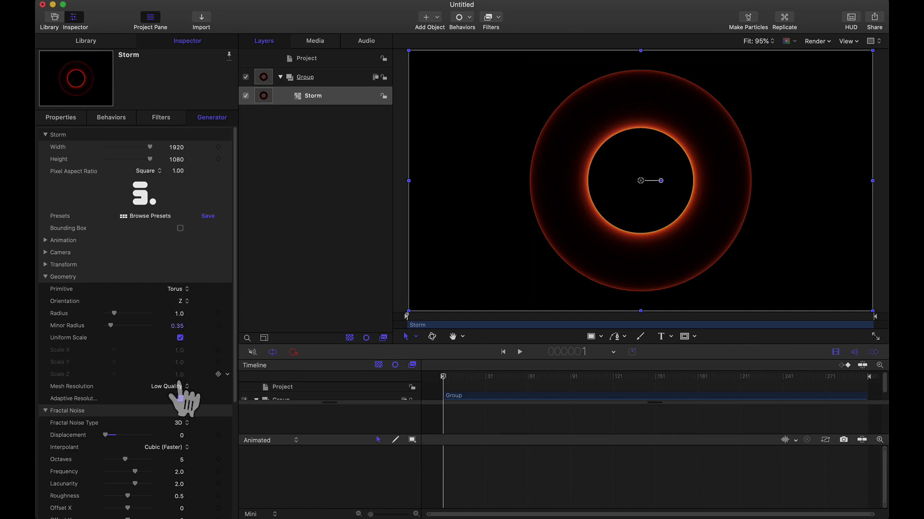
pyautogui.click(45, 264)
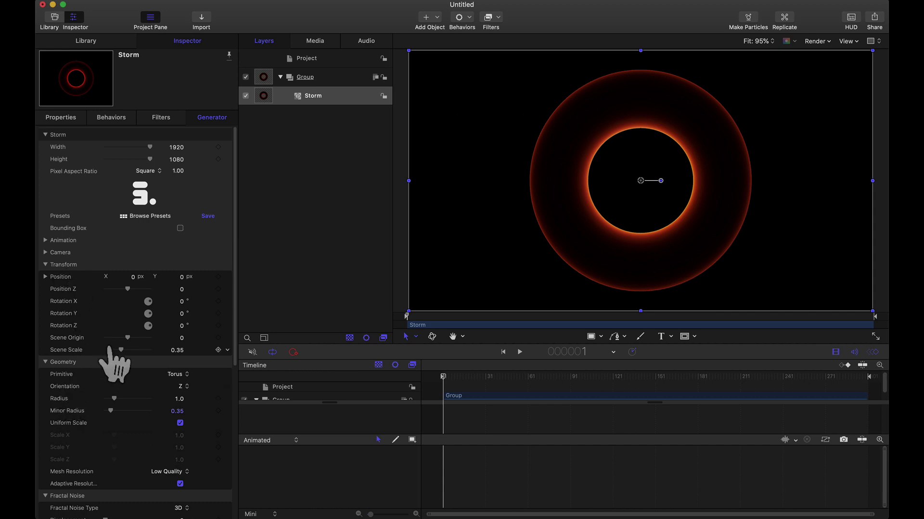
pyautogui.click(181, 301)
pyautogui.moveTo(182, 303)
pyautogui.mouseDown()
pyautogui.moveTo(226, 303)
pyautogui.moveTo(171, 308)
pyautogui.mouseUp()
pyautogui.write('0')
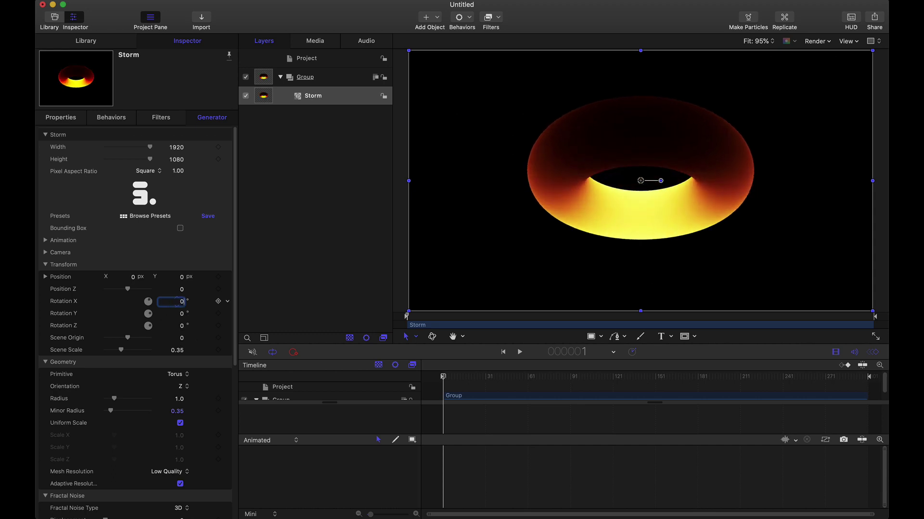
pyautogui.press('Return')
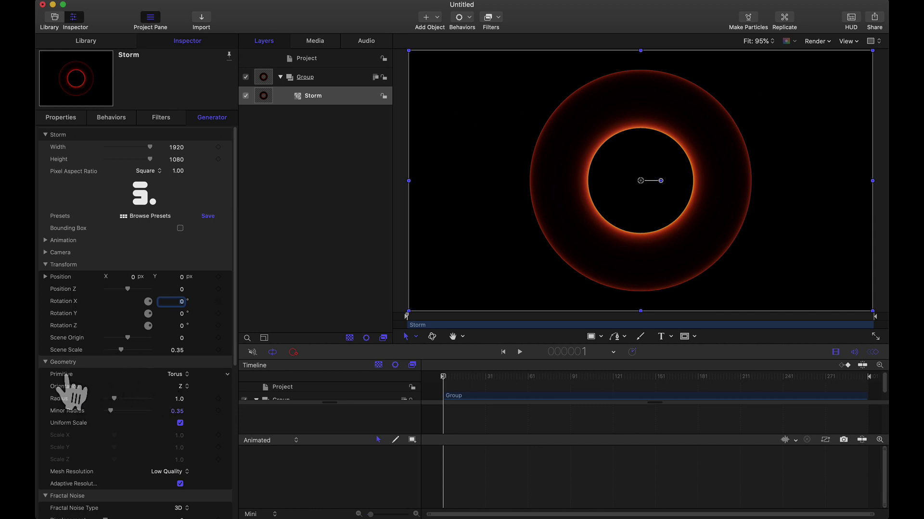
# Set the torus Orientation to Y so it appears edge-on
pyautogui.click(182, 387)
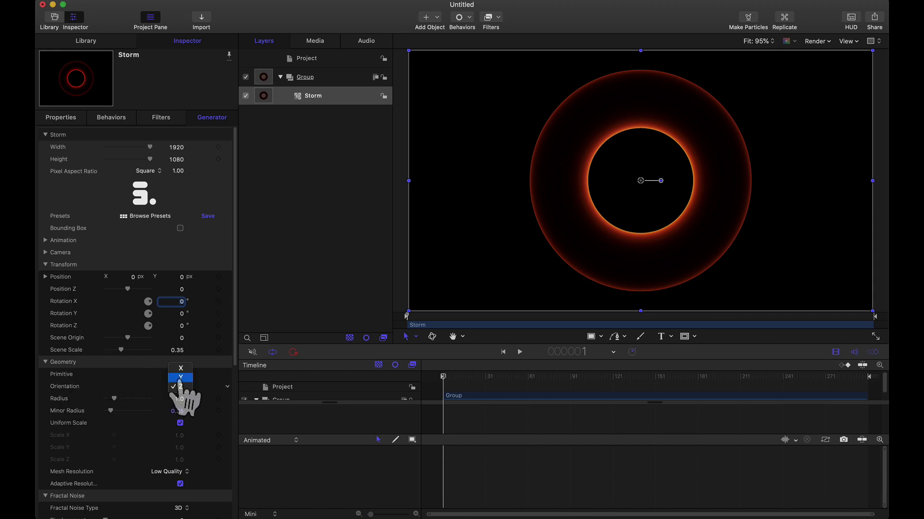
pyautogui.click(181, 384)
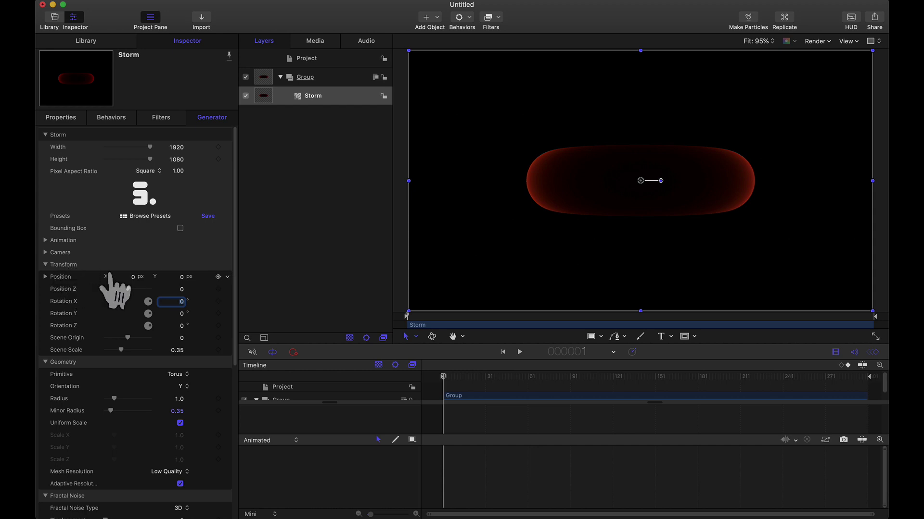
# Move the torus to Position X 321 px and Position Z about -1387.5
pyautogui.moveTo(133, 284)
pyautogui.mouseDown()
pyautogui.moveTo(192, 284)
pyautogui.moveTo(134, 282)
pyautogui.mouseUp()
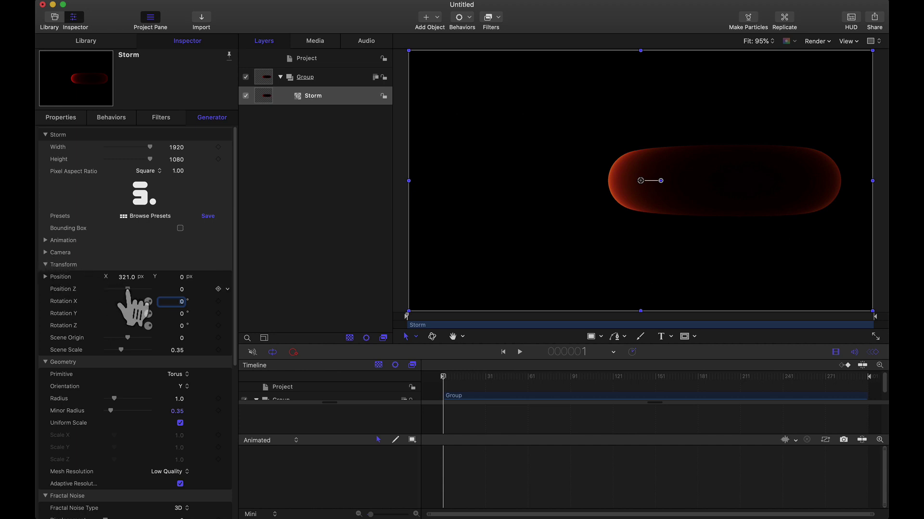
pyautogui.moveTo(127, 290); pyautogui.dragTo(105, 292)
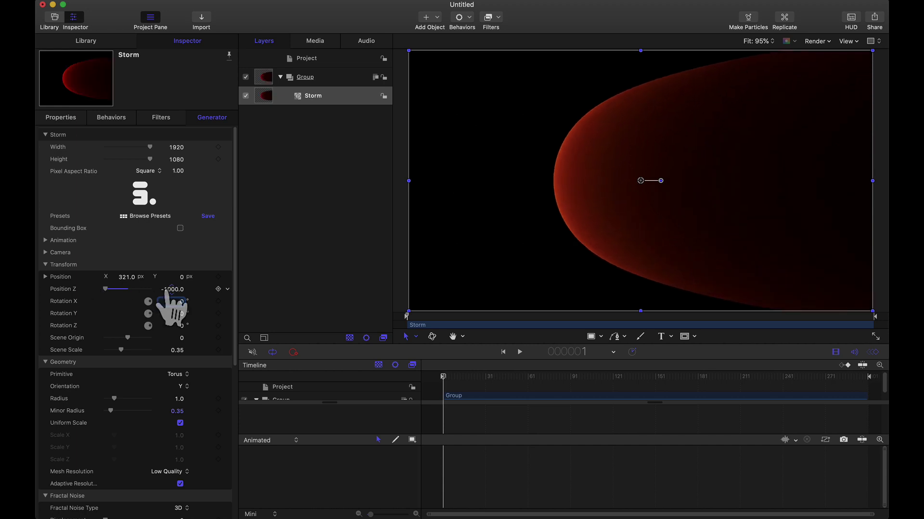
pyautogui.moveTo(174, 293); pyautogui.dragTo(174, 291)
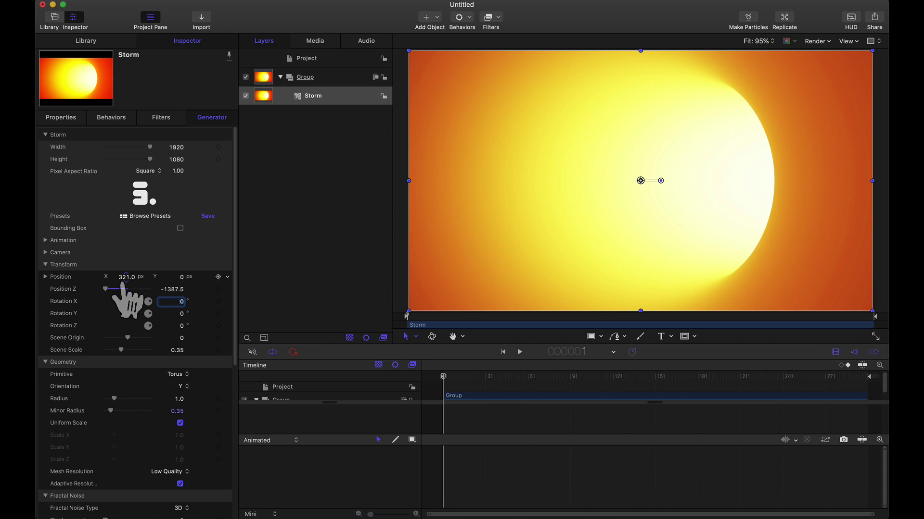
# Raise Fractal Noise Displacement to 0.25 to roughen the glowing surface
pyautogui.scroll(-5, 85, 366)
pyautogui.scroll(-6, 87, 368)
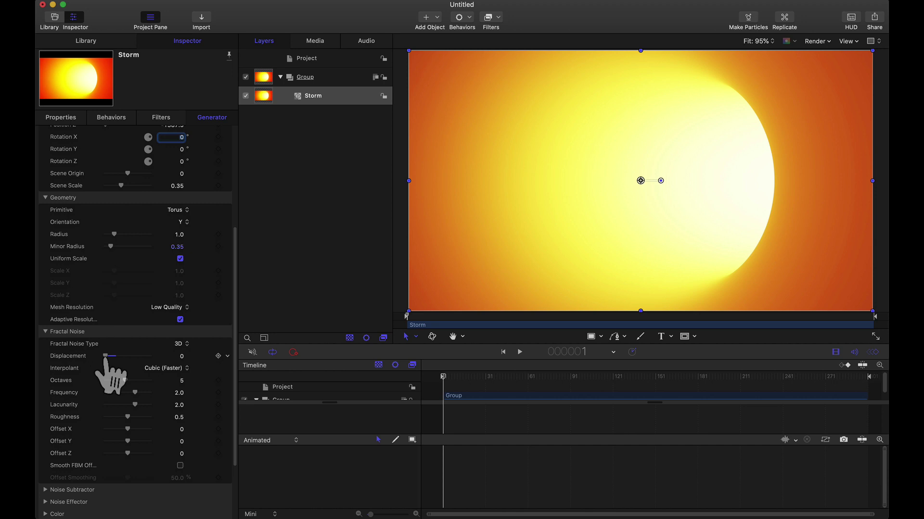
pyautogui.moveTo(105, 357); pyautogui.dragTo(112, 357)
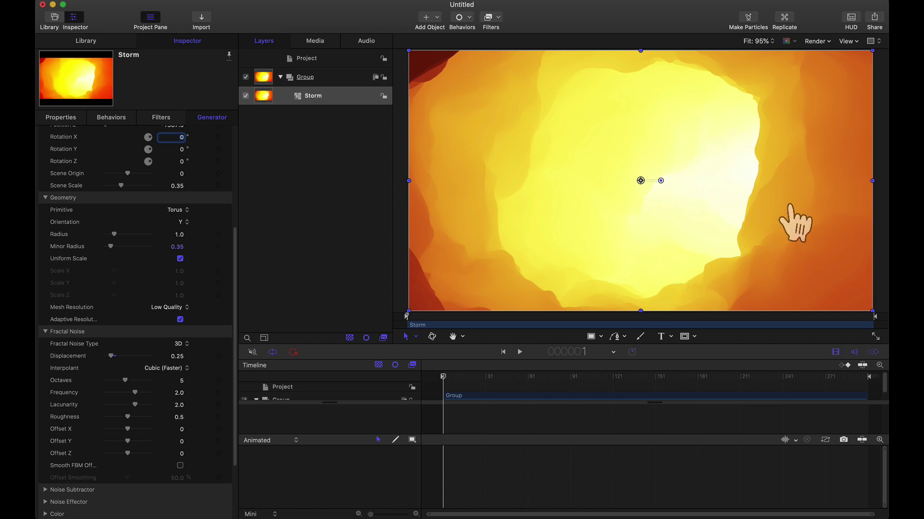
pyautogui.scroll(-5, 237, 268)
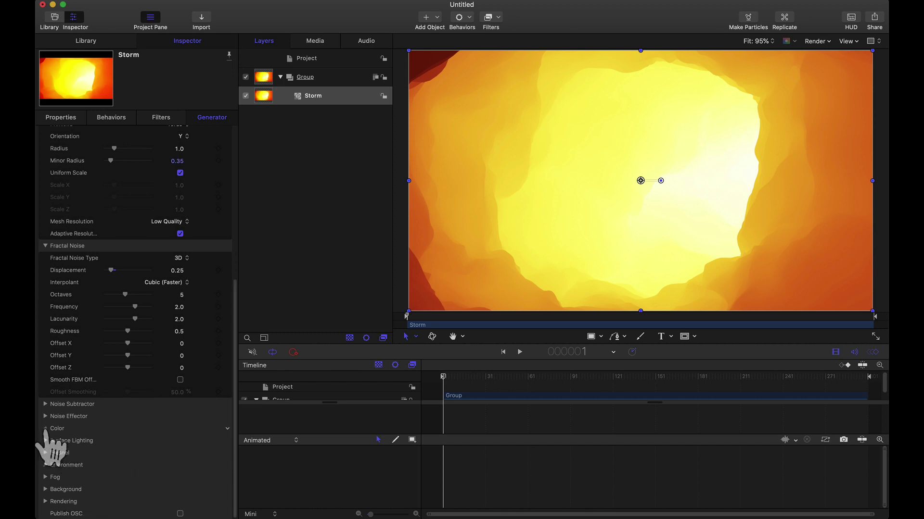
# Turn off Invert Gradient in the Color settings for a dark red centre
pyautogui.click(45, 429)
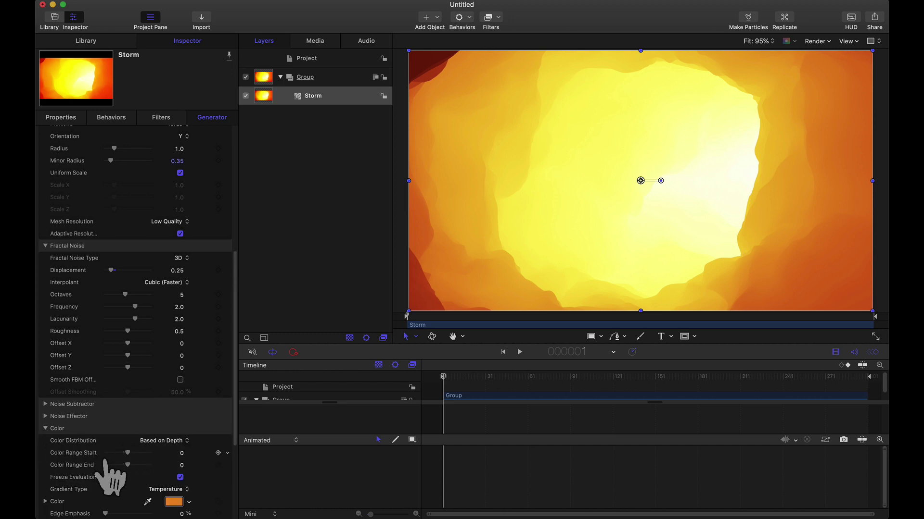
pyautogui.scroll(-5, 108, 479)
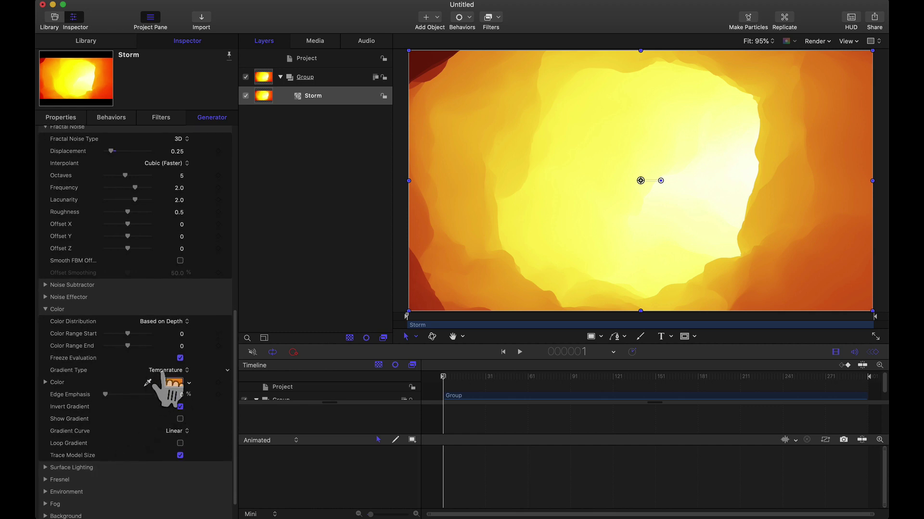
pyautogui.click(180, 407)
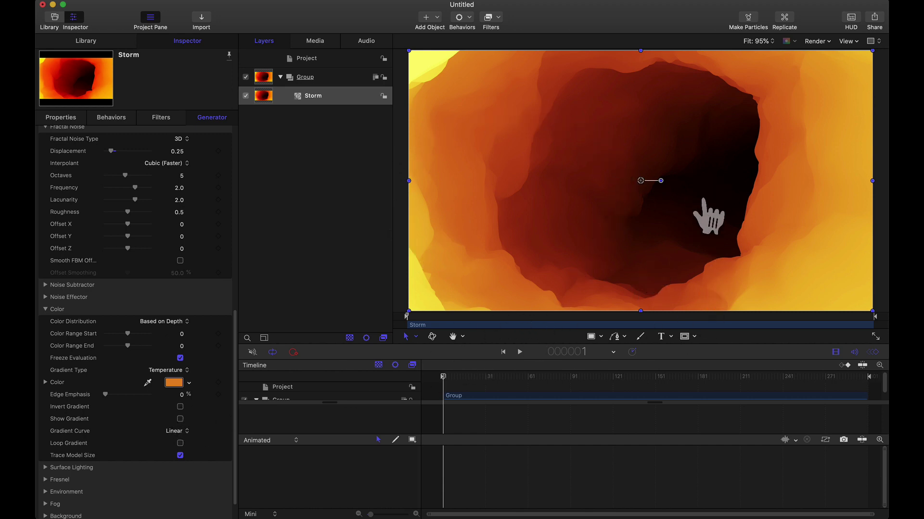
# Switch Gradient Type to Simple Gradient with a Tungsten grey start colour
pyautogui.click(169, 371)
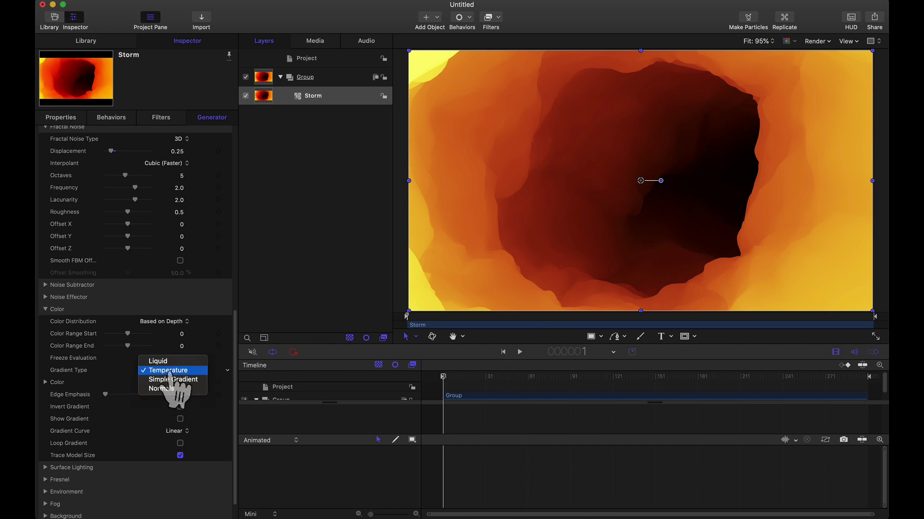
pyautogui.click(174, 380)
pyautogui.click(174, 383)
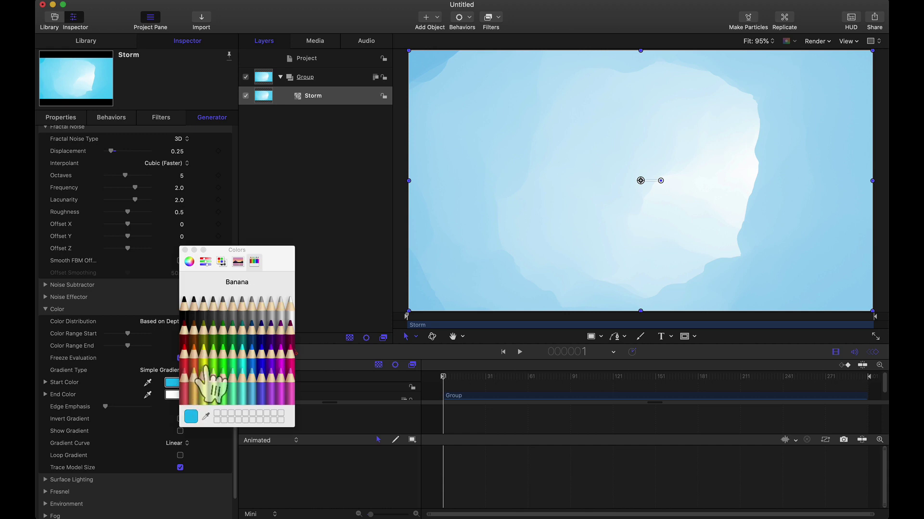
pyautogui.click(204, 313)
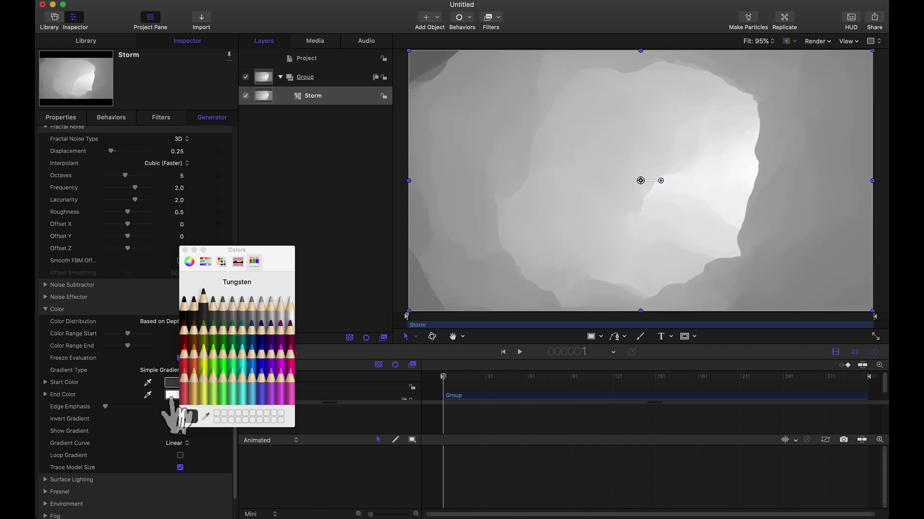
pyautogui.click(185, 250)
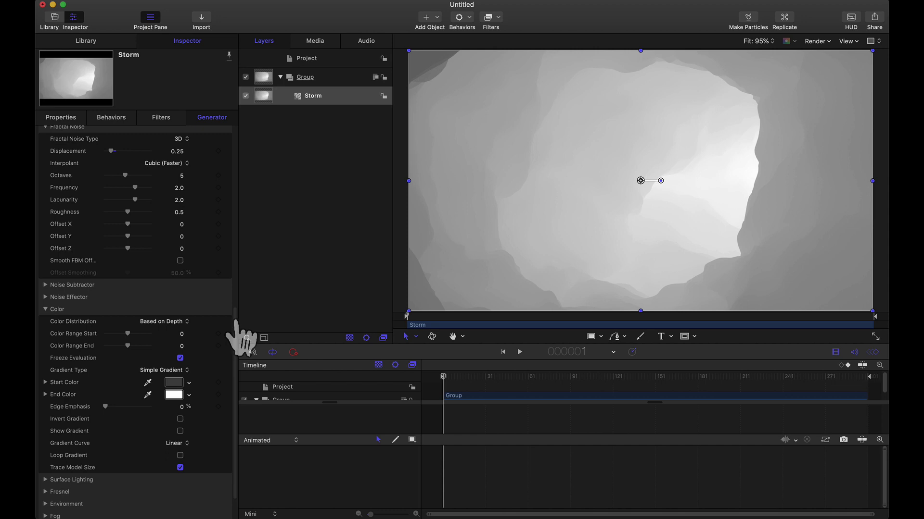
# Set Fresnel Amount to 26.12% for bright edge highlights
pyautogui.scroll(-3, 241, 337)
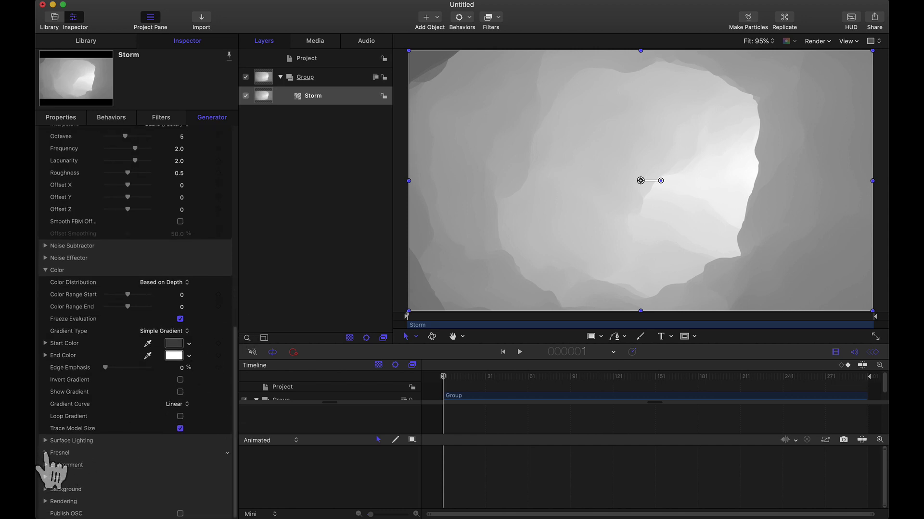
pyautogui.click(45, 453)
pyautogui.moveTo(113, 465)
pyautogui.mouseDown()
pyautogui.moveTo(138, 465)
pyautogui.moveTo(114, 465)
pyautogui.mouseUp()
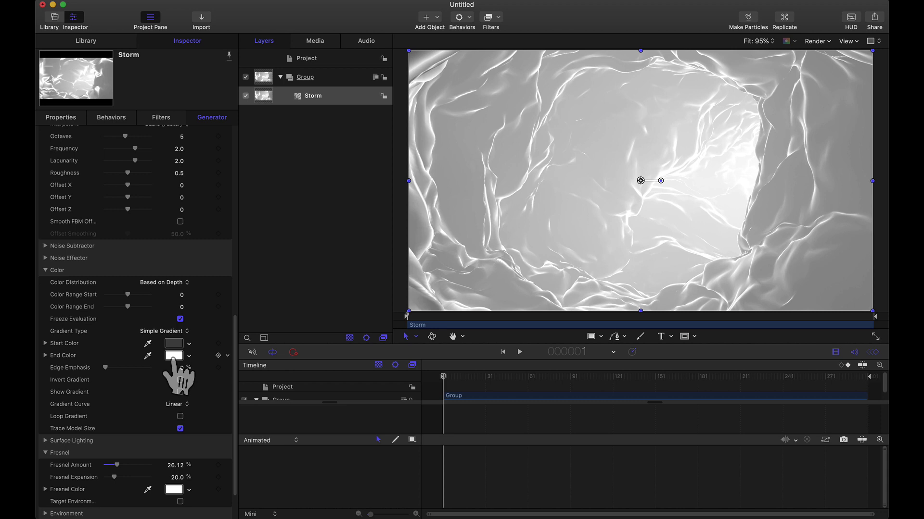
# Make the gradient's end colour blue, tinting the tunnel deep blue
pyautogui.click(174, 357)
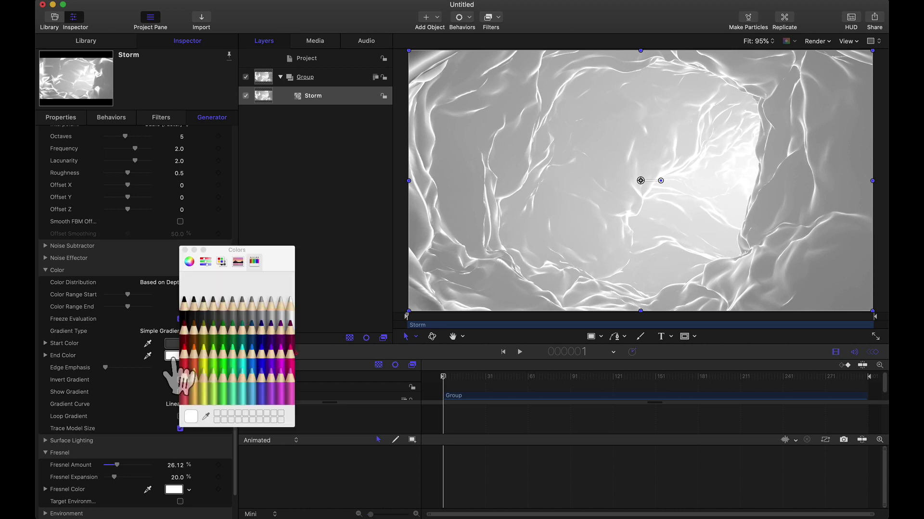
pyautogui.click(252, 359)
pyautogui.click(185, 250)
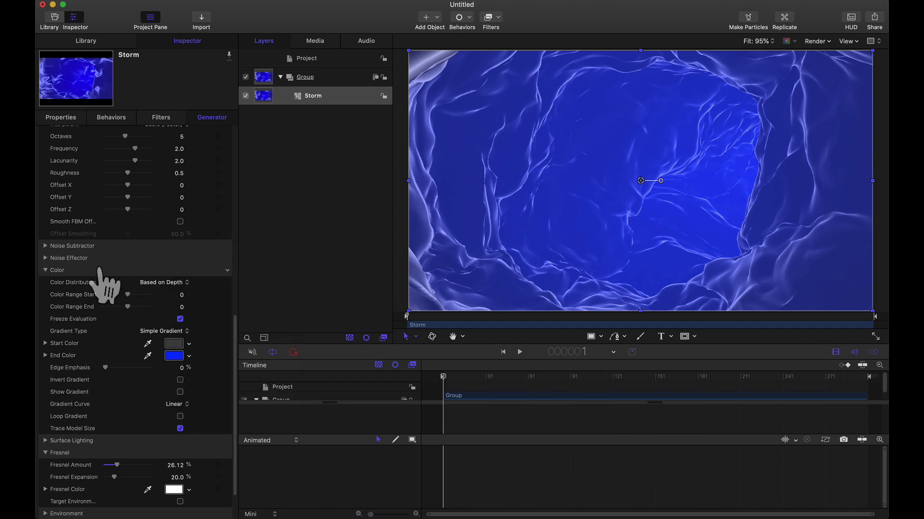
# Change the Storm's Fractal Noise Type to Directional
pyautogui.scroll(5, 102, 284)
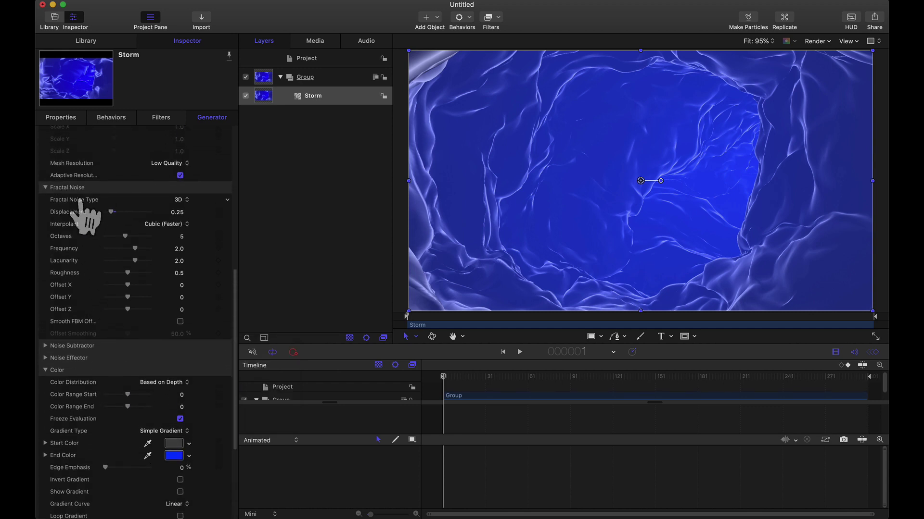
pyautogui.click(178, 200)
pyautogui.click(182, 211)
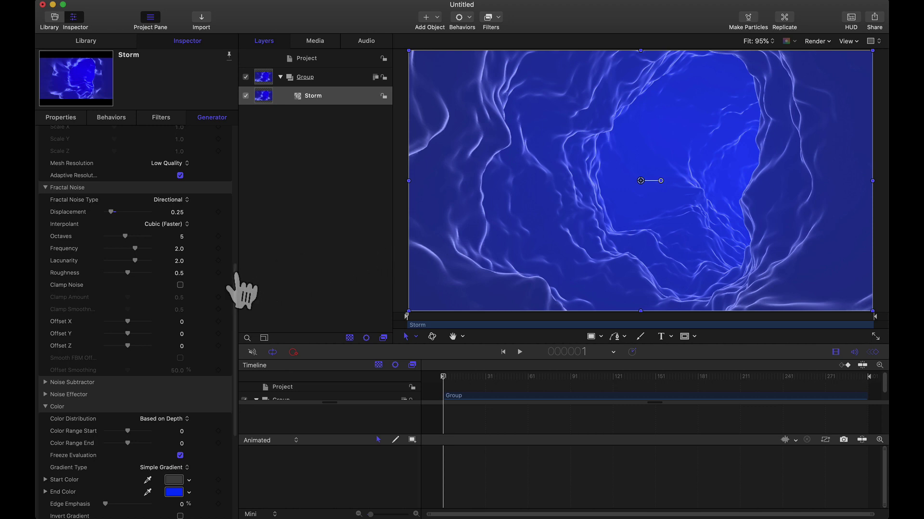
# Widen the Storm camera's Field of View to 101.0
pyautogui.scroll(10, 243, 292)
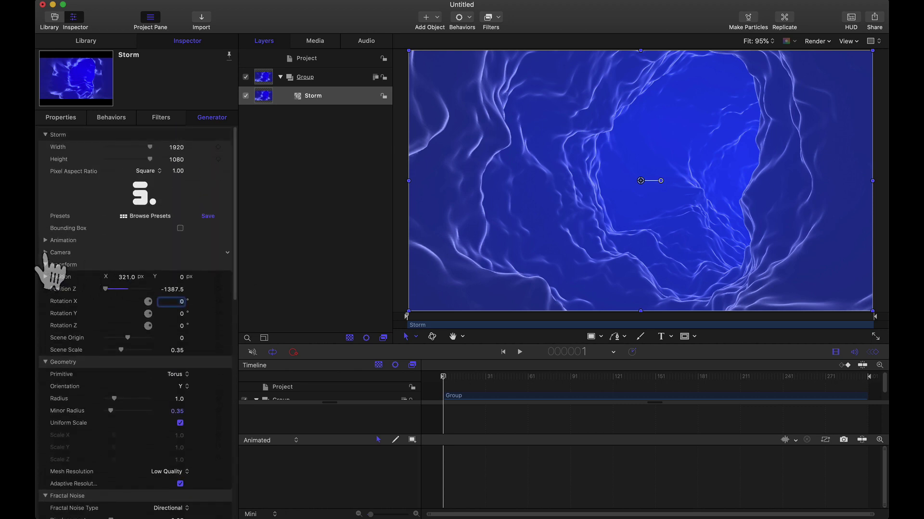
pyautogui.click(46, 253)
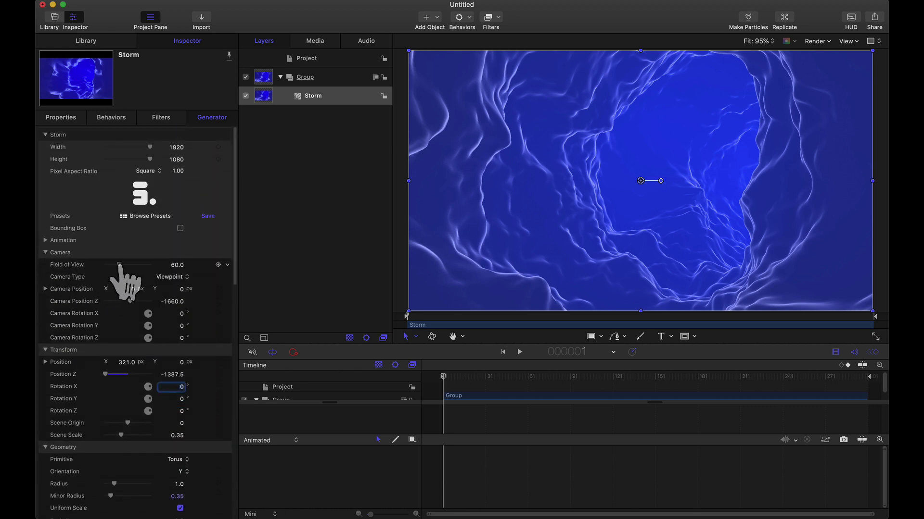
pyautogui.moveTo(119, 265); pyautogui.dragTo(129, 265)
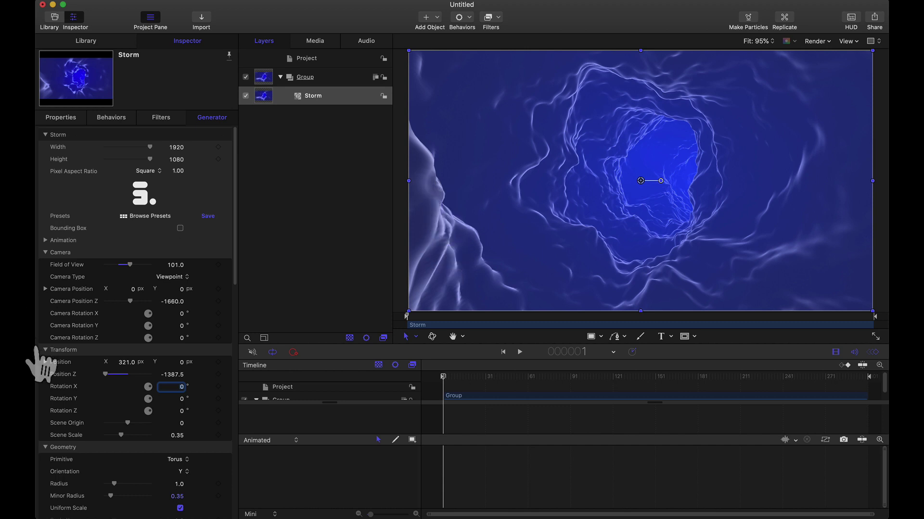
# Try High Quality mesh resolution, then settle on Low Quality for the Storm torus
pyautogui.scroll(-5, 57, 371)
pyautogui.scroll(-3, 77, 375)
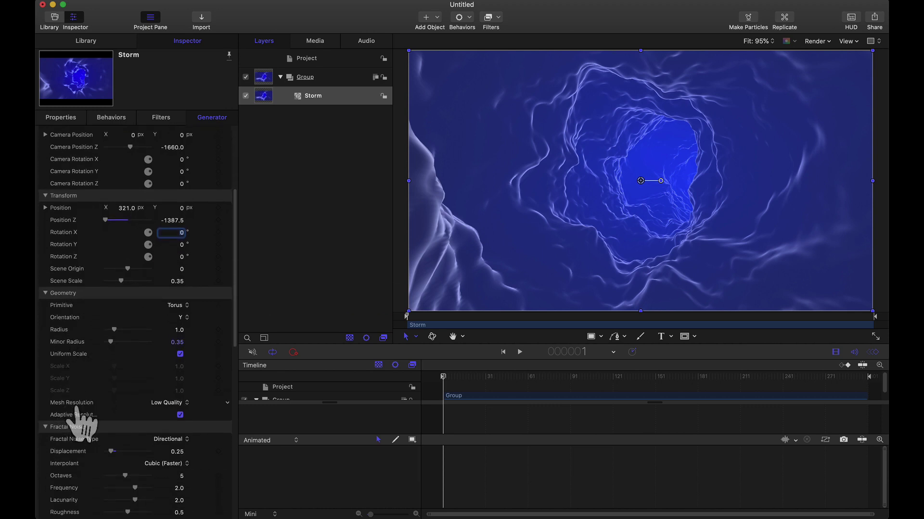
pyautogui.click(166, 403)
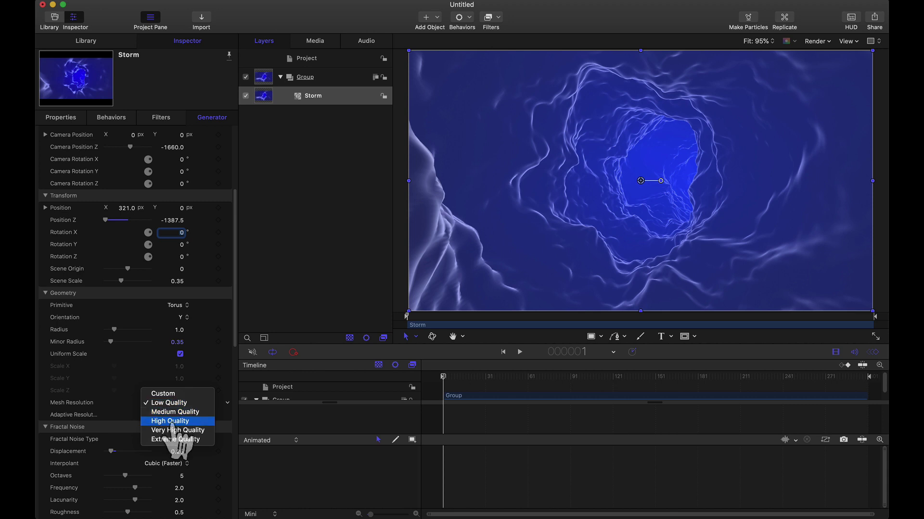
pyautogui.click(172, 422)
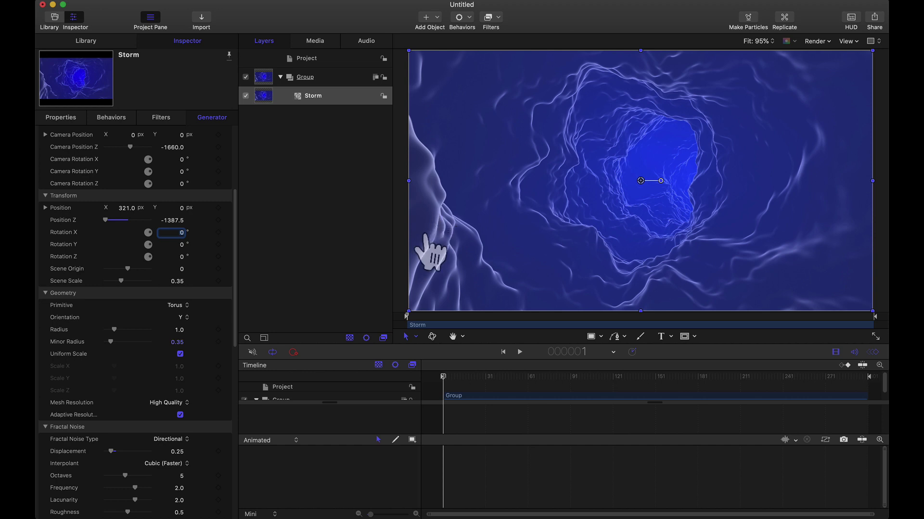
pyautogui.click(165, 404)
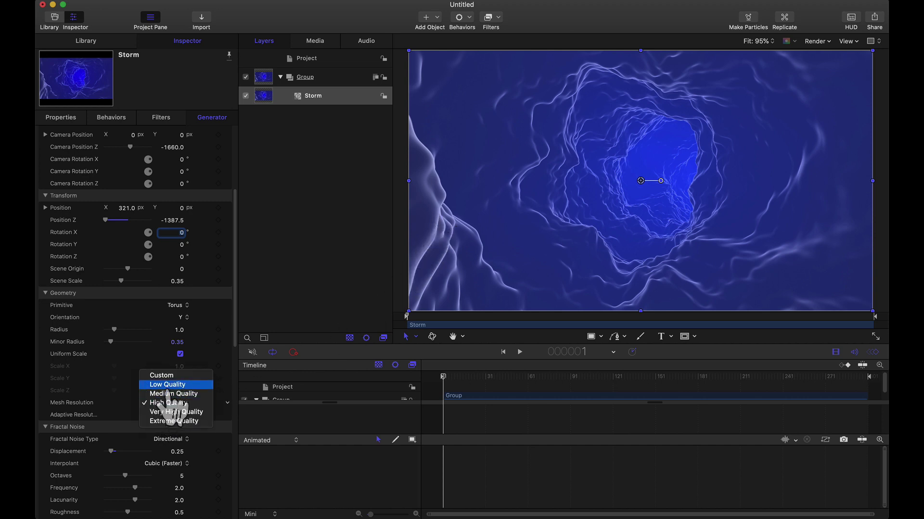
pyautogui.click(167, 385)
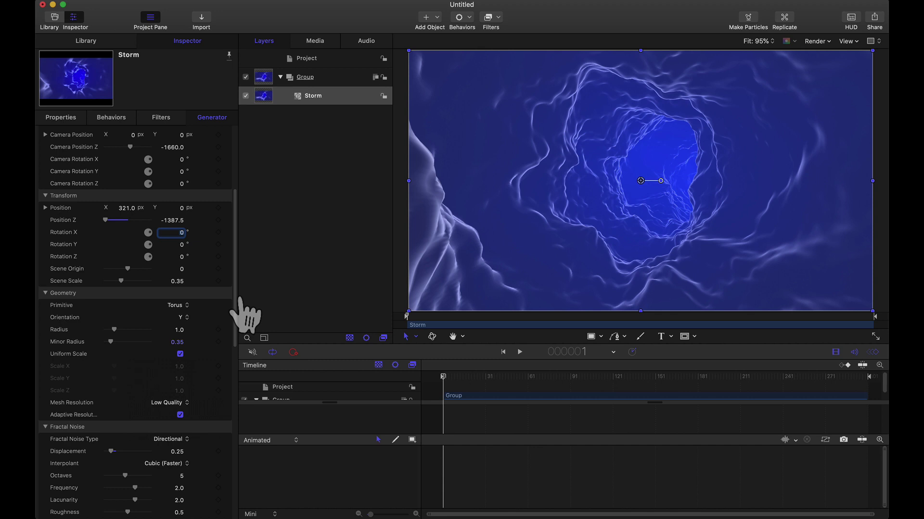
# Test Rotation Y angles, set Position X to 290.0 px, and return Rotation Y to 0°
pyautogui.scroll(-1, 236, 298)
pyautogui.moveTo(237, 289); pyautogui.dragTo(237, 239)
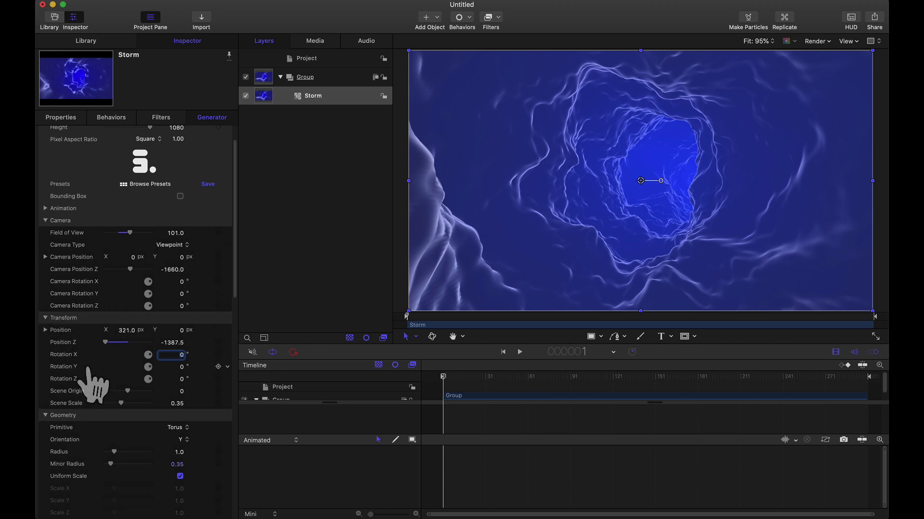
pyautogui.click(181, 367)
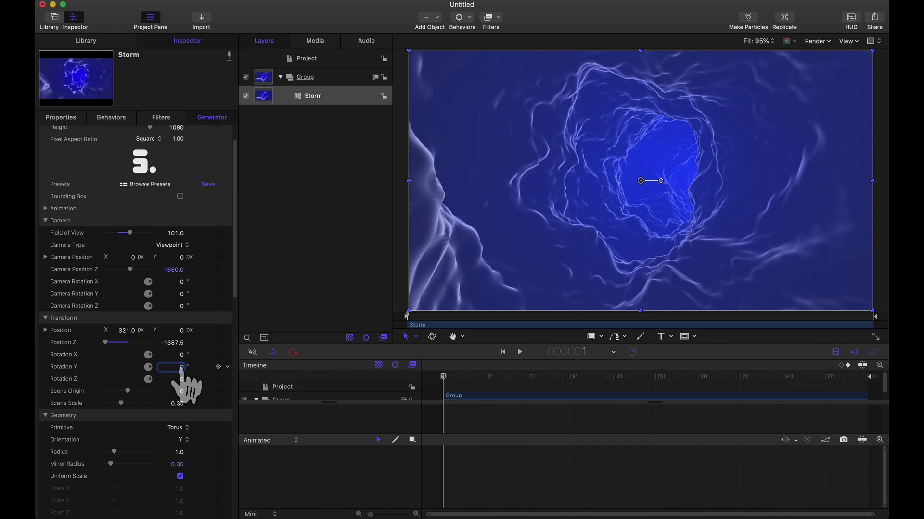
pyautogui.moveTo(182, 370)
pyautogui.mouseDown()
pyautogui.moveTo(138, 369)
pyautogui.moveTo(183, 368)
pyautogui.mouseUp()
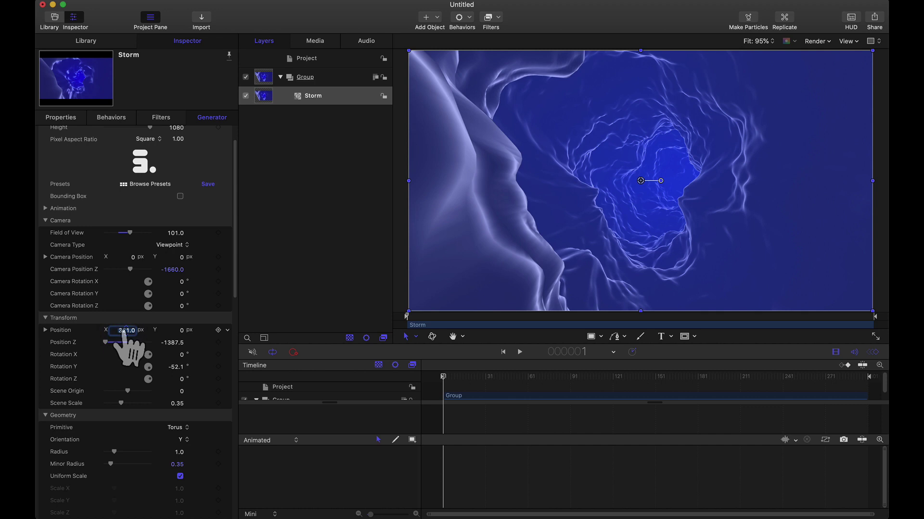
pyautogui.moveTo(124, 331); pyautogui.dragTo(109, 332)
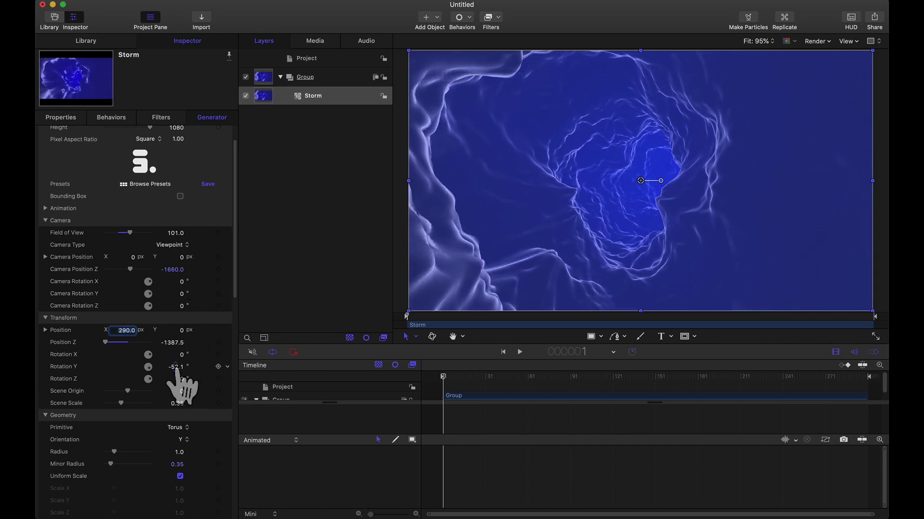
pyautogui.moveTo(176, 367)
pyautogui.mouseDown()
pyautogui.moveTo(158, 367)
pyautogui.moveTo(176, 368)
pyautogui.mouseUp()
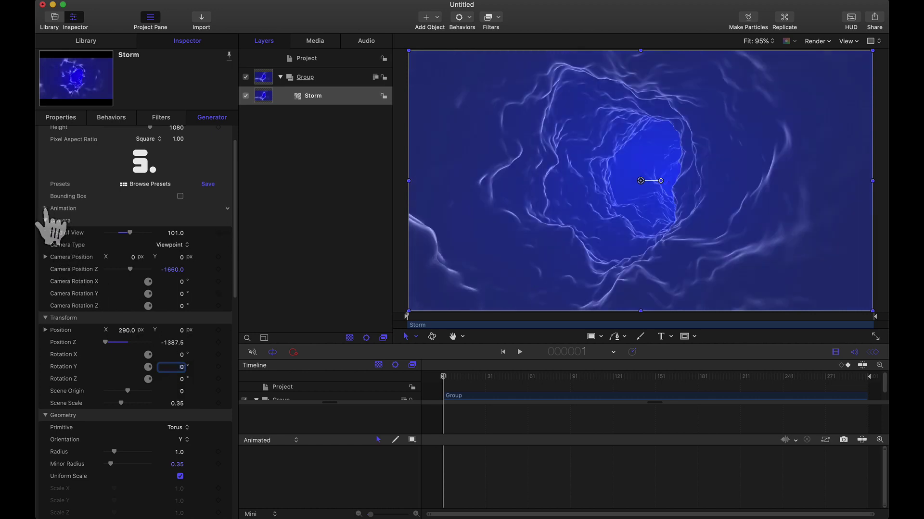
# Set Animation Destination 1 to Transform Rotation Y
pyautogui.click(45, 209)
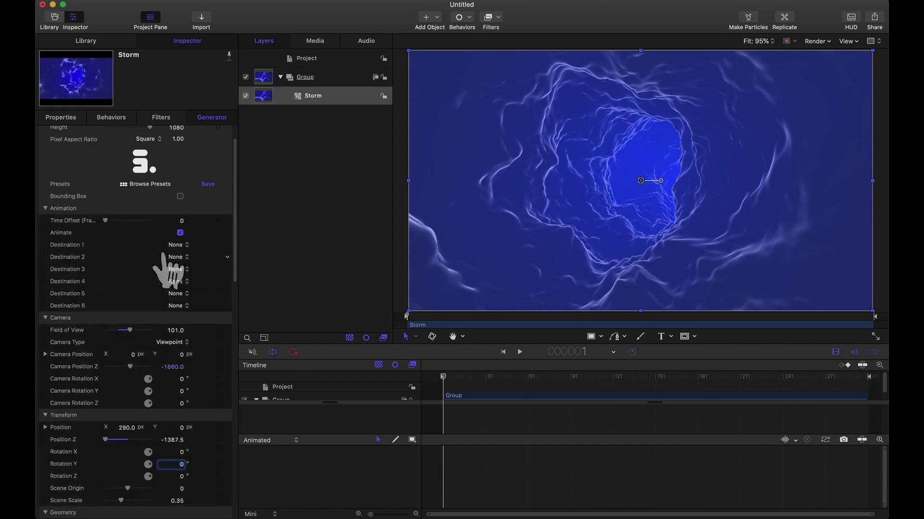
pyautogui.click(176, 245)
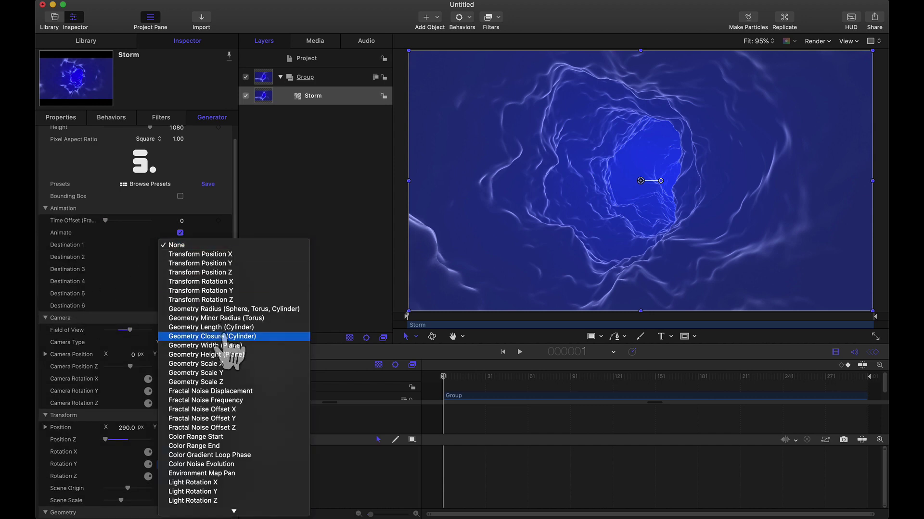
pyautogui.scroll(-4, 225, 340)
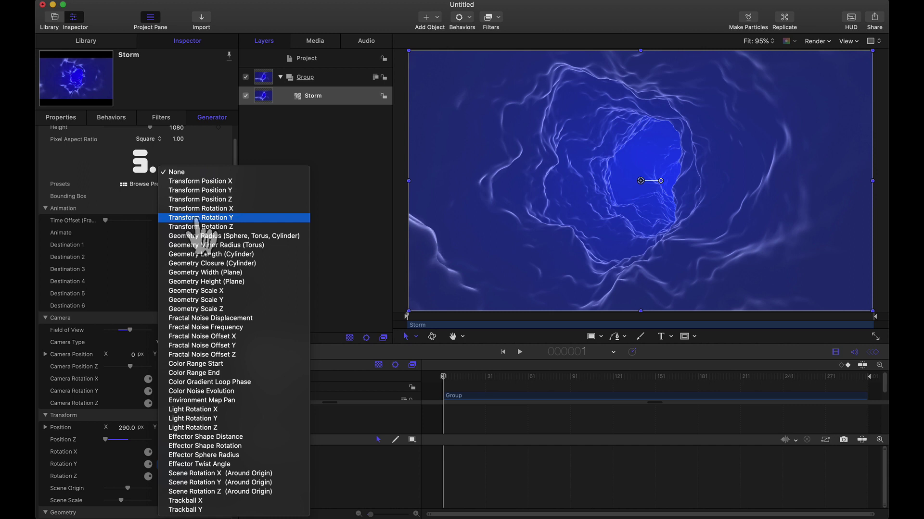
pyautogui.click(189, 219)
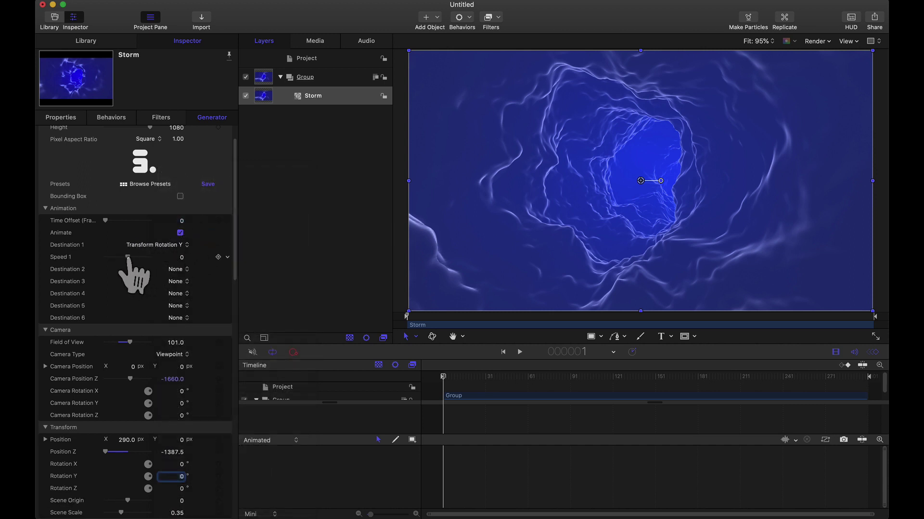
# Set Speed 1 to -30.0 for the Y rotation
pyautogui.moveTo(128, 257); pyautogui.dragTo(79, 259)
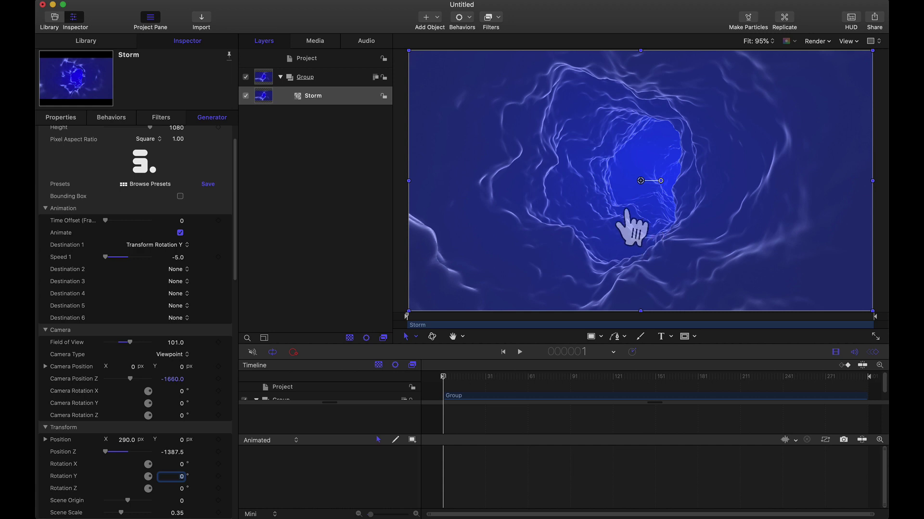
pyautogui.hotkey('shift', 'Tab')
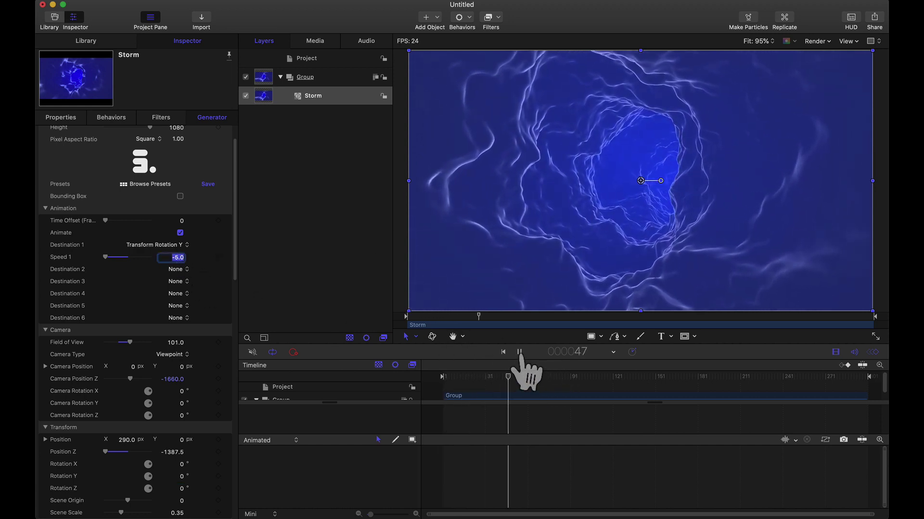
pyautogui.click(519, 353)
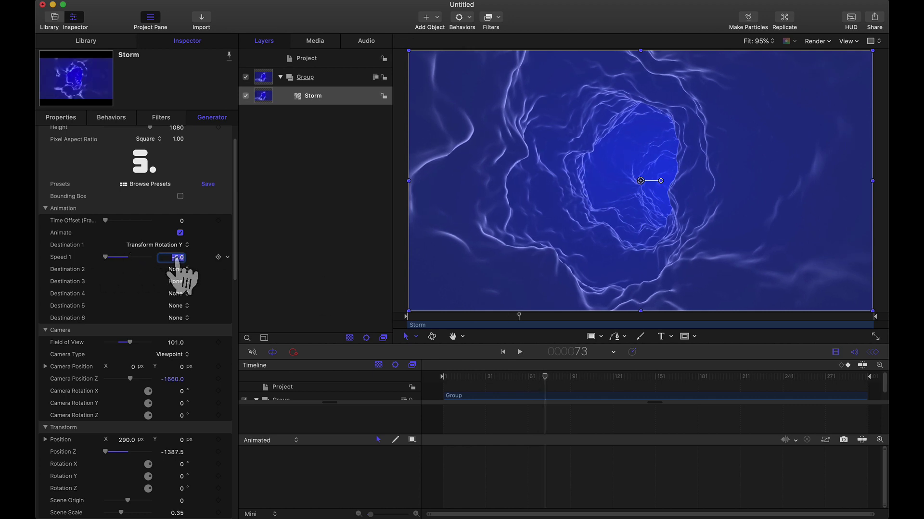
pyautogui.write('-30')
pyautogui.press('Return')
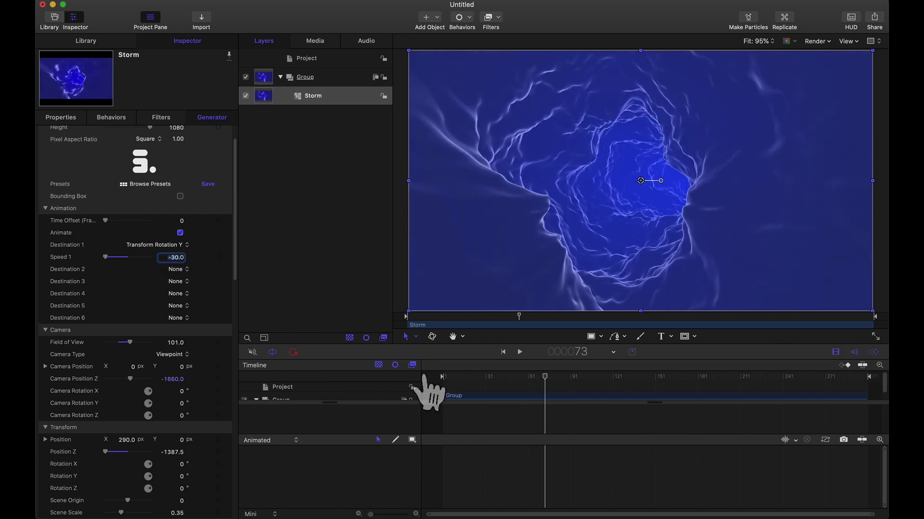
# Preview the spinning tunnel from the first frame
pyautogui.press('Home')
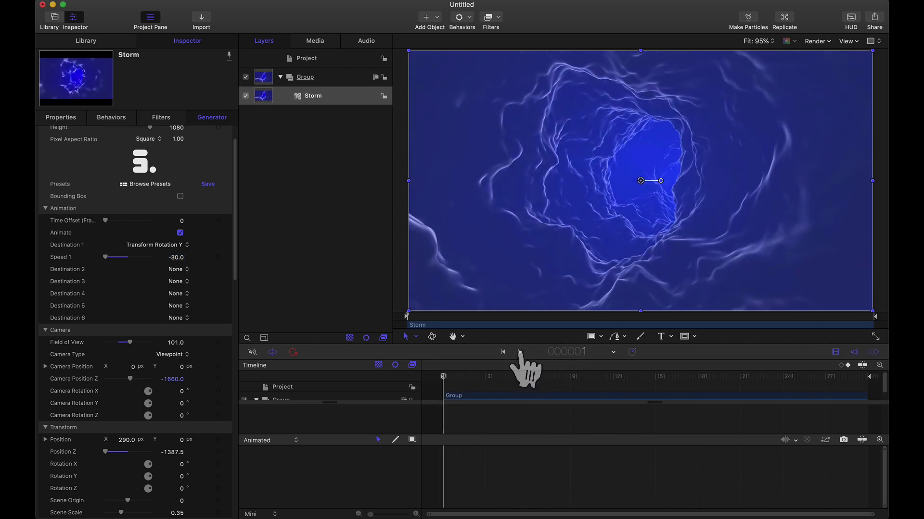
pyautogui.click(520, 352)
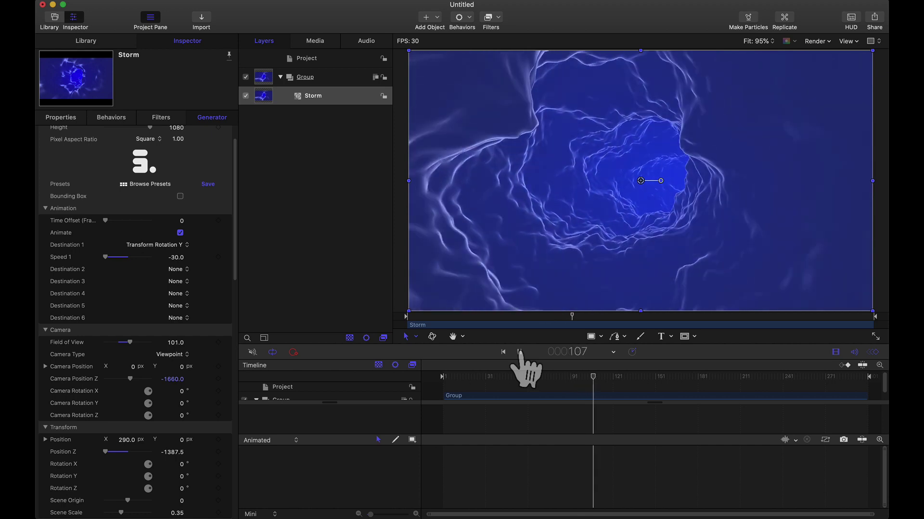
pyautogui.click(520, 352)
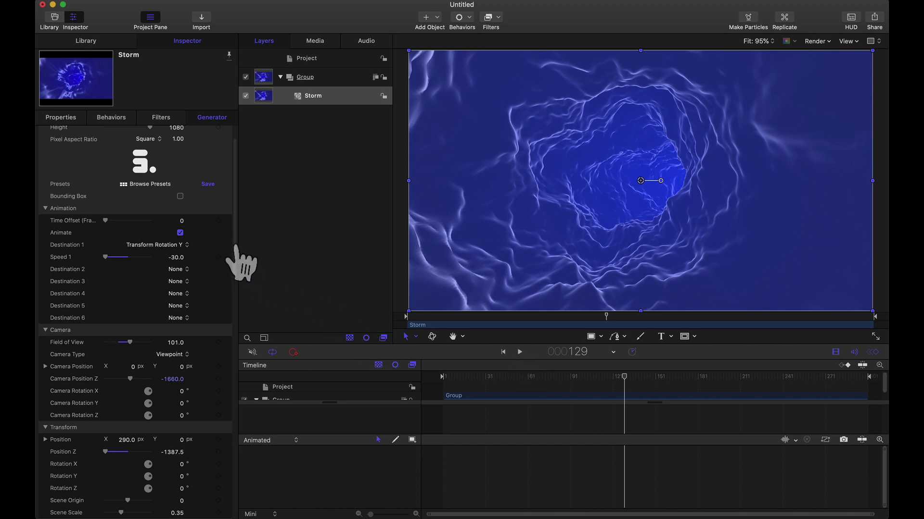
pyautogui.moveTo(241, 264); pyautogui.dragTo(233, 409)
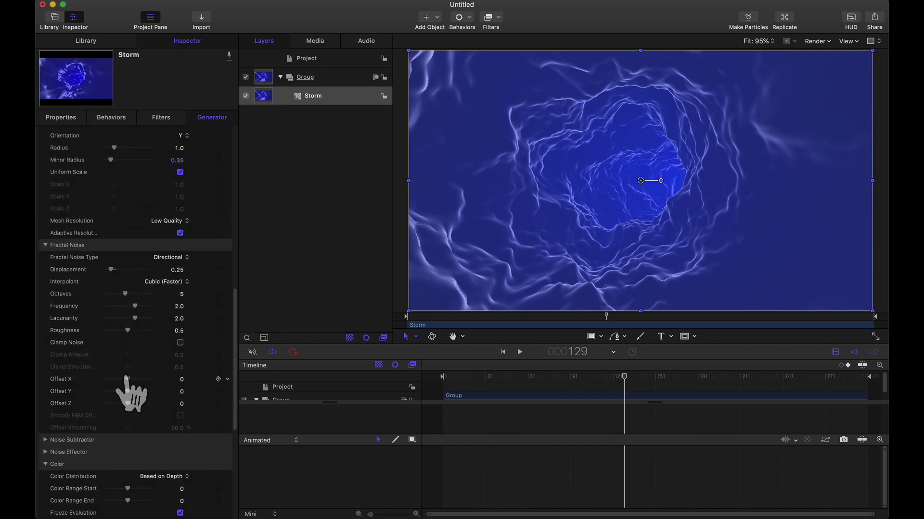
pyautogui.moveTo(128, 380)
pyautogui.mouseDown()
pyautogui.moveTo(137, 380)
pyautogui.moveTo(122, 380)
pyautogui.mouseUp()
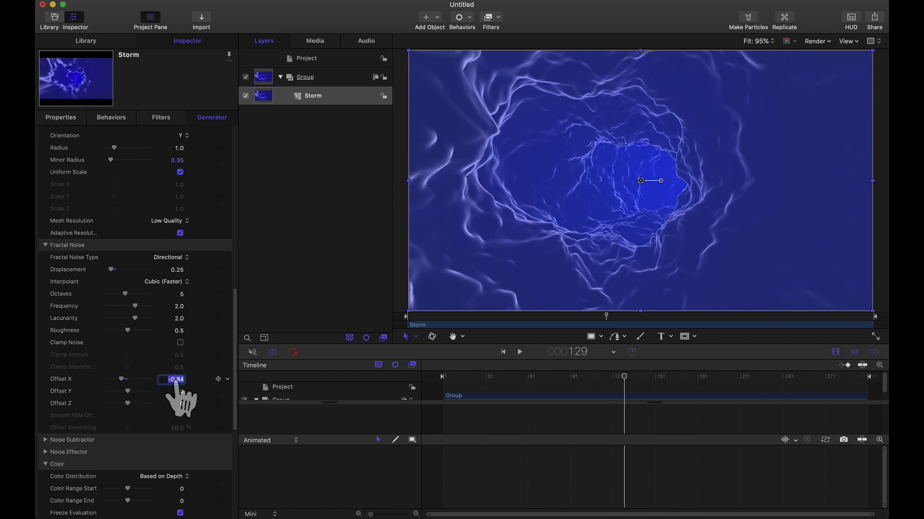
pyautogui.write('0')
pyautogui.press('Return')
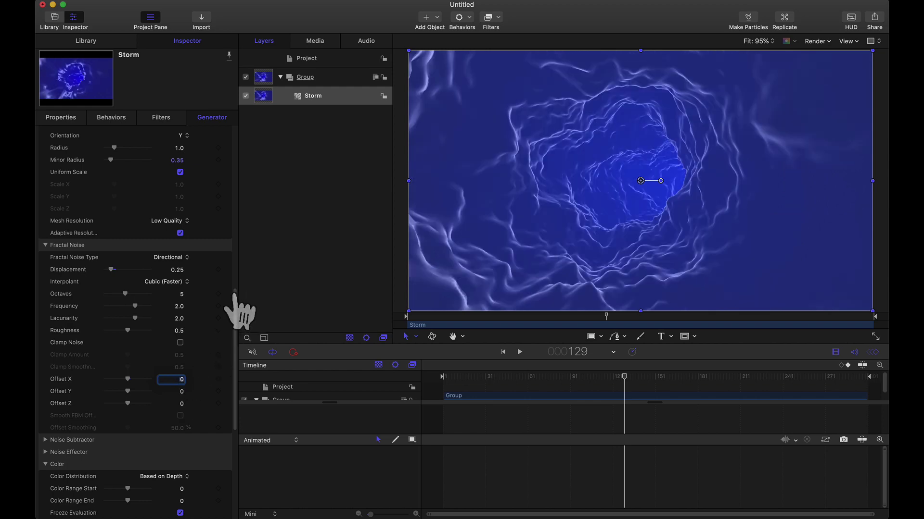
# Set Destination 2 to Fractal Noise Offset X and preview from the start
pyautogui.scroll(10, 238, 313)
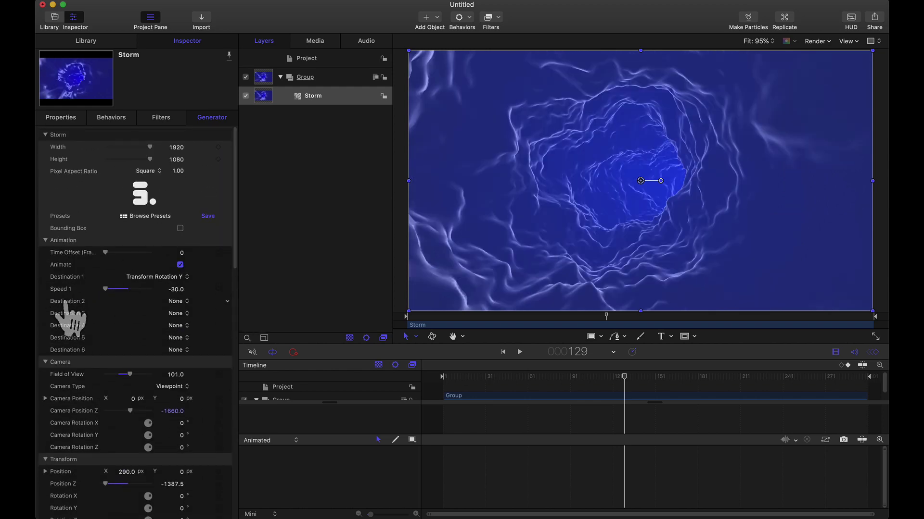
pyautogui.click(182, 302)
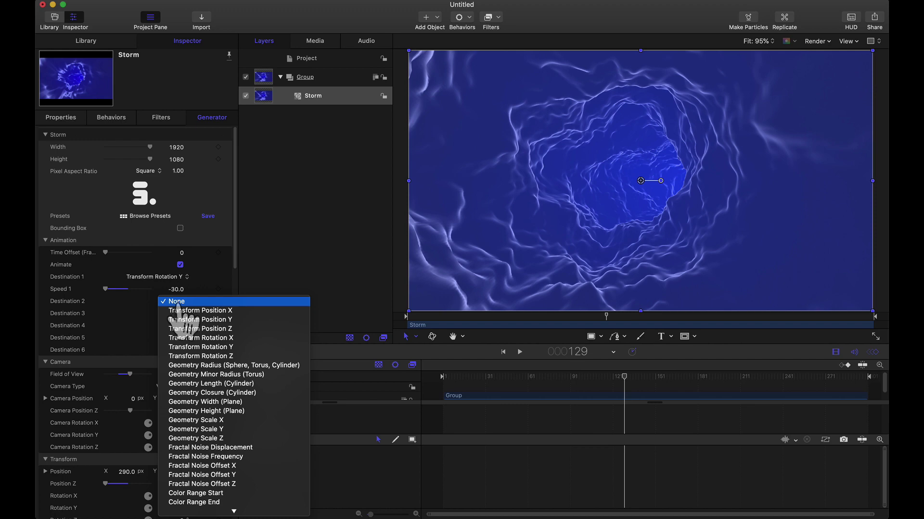
pyautogui.click(207, 467)
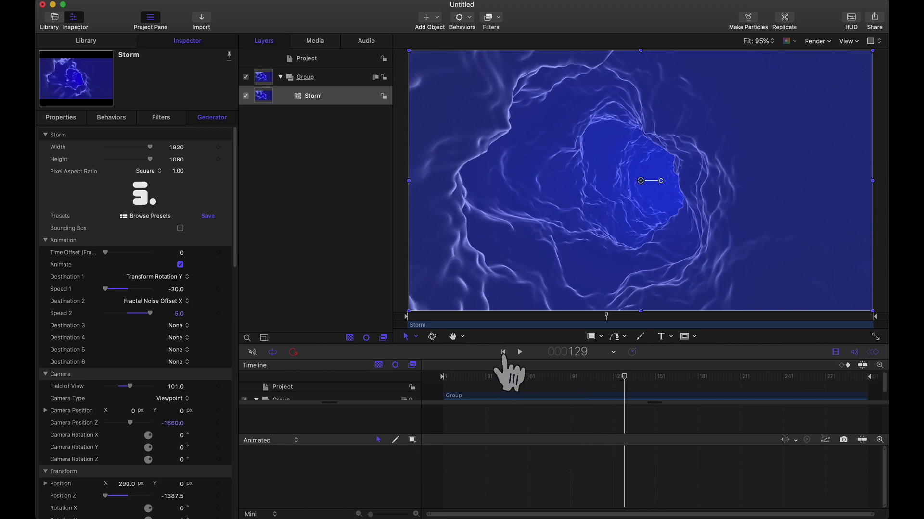
pyautogui.click(503, 352)
pyautogui.click(519, 352)
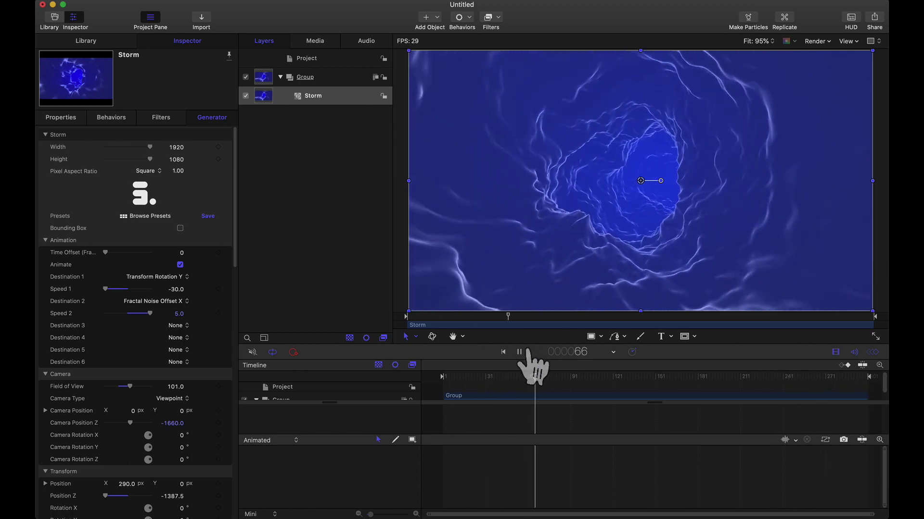
pyautogui.press('space')
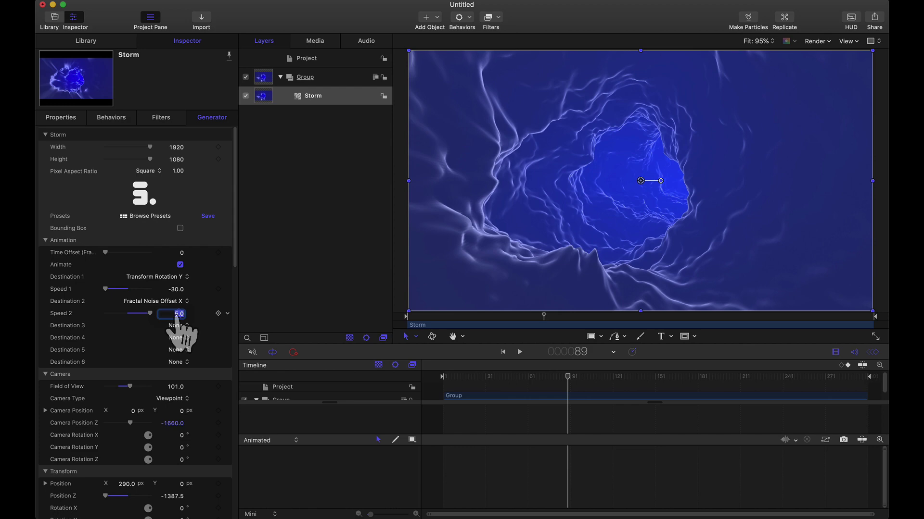
# Set Speed 2 to 15 and preview the faster-moving noise
pyautogui.write('15')
pyautogui.press('Return')
pyautogui.click(520, 352)
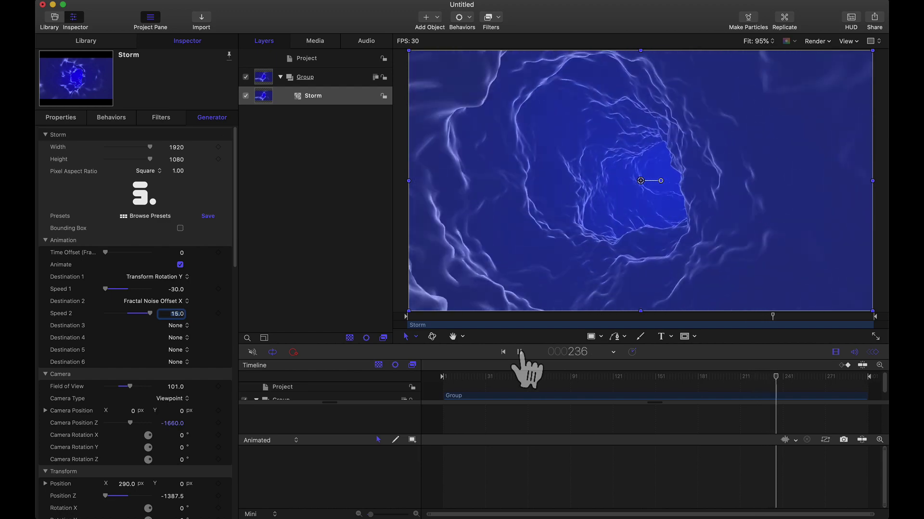
pyautogui.click(520, 352)
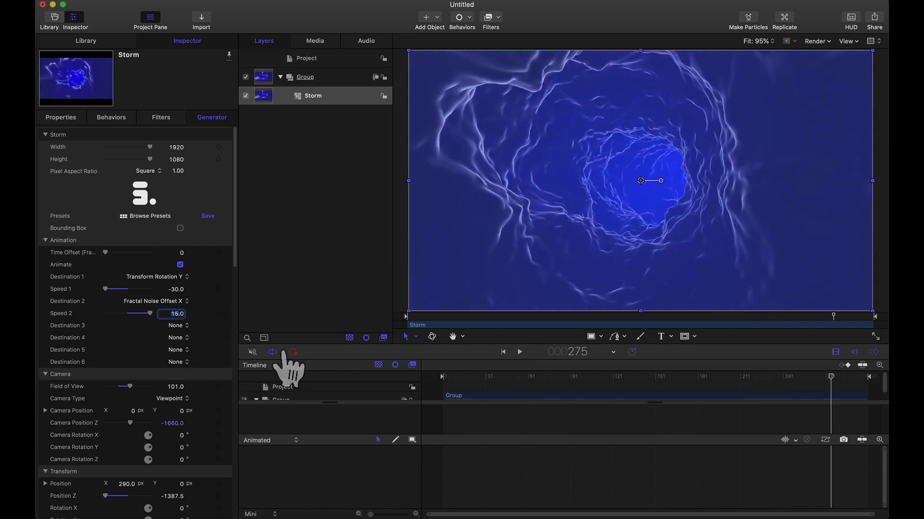
# In Surface Lighting, set Specular Shininess to 10.41% and Fresnel Amount to 40.18%
pyautogui.click(503, 352)
pyautogui.scroll(-6, 216, 327)
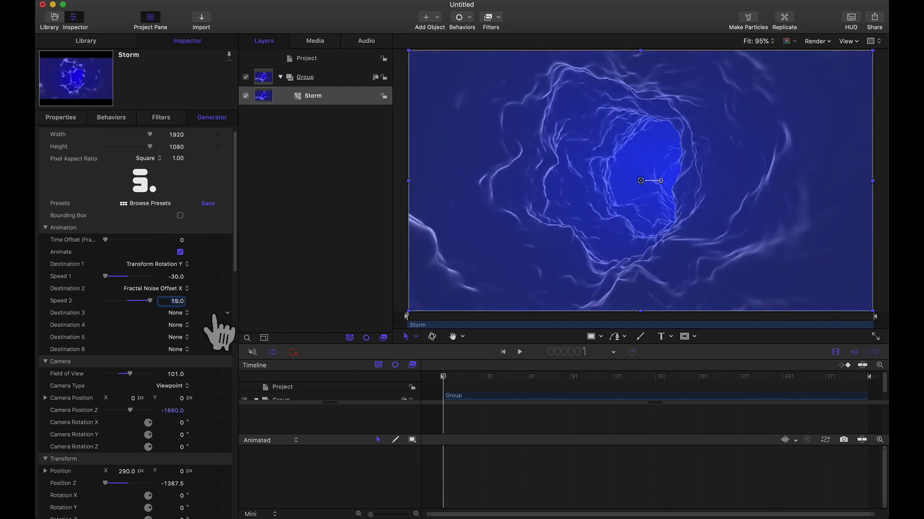
pyautogui.scroll(-15, 217, 327)
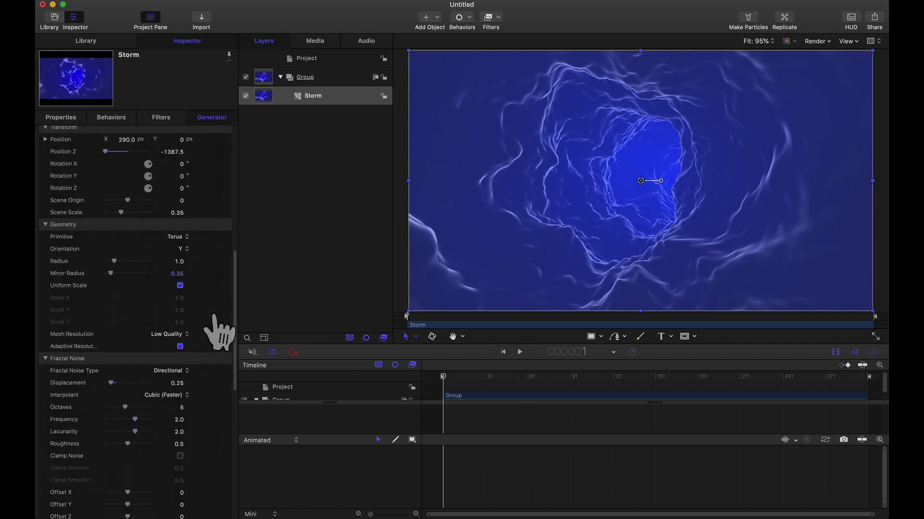
pyautogui.scroll(-2, 214, 318)
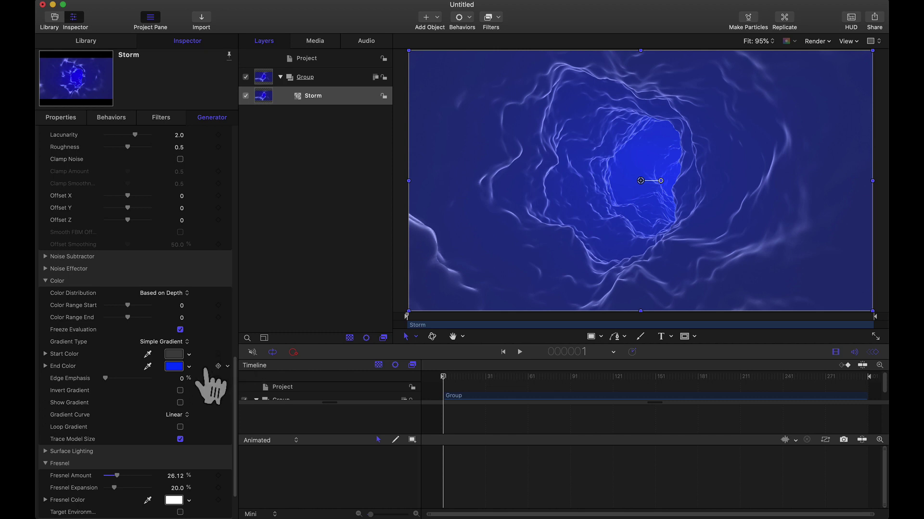
pyautogui.scroll(-6, 207, 385)
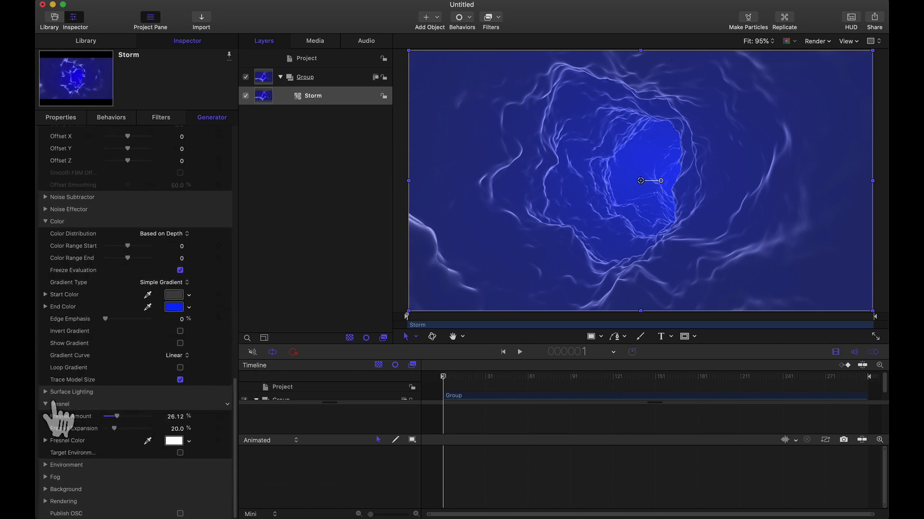
pyautogui.click(45, 393)
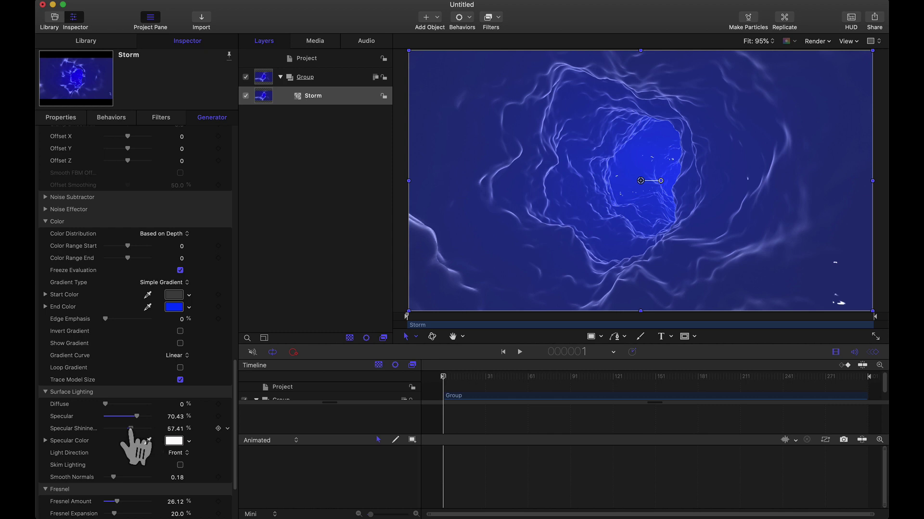
pyautogui.moveTo(121, 429); pyautogui.dragTo(110, 429)
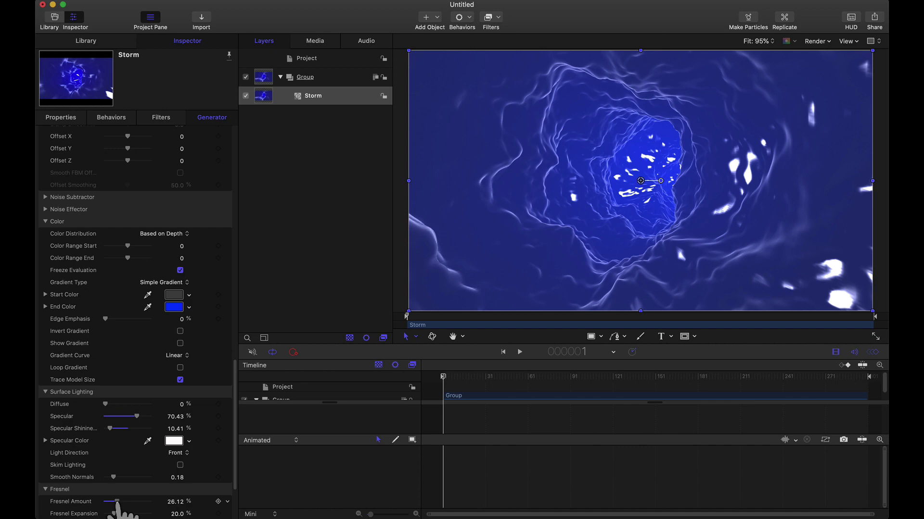
pyautogui.moveTo(119, 501); pyautogui.dragTo(123, 502)
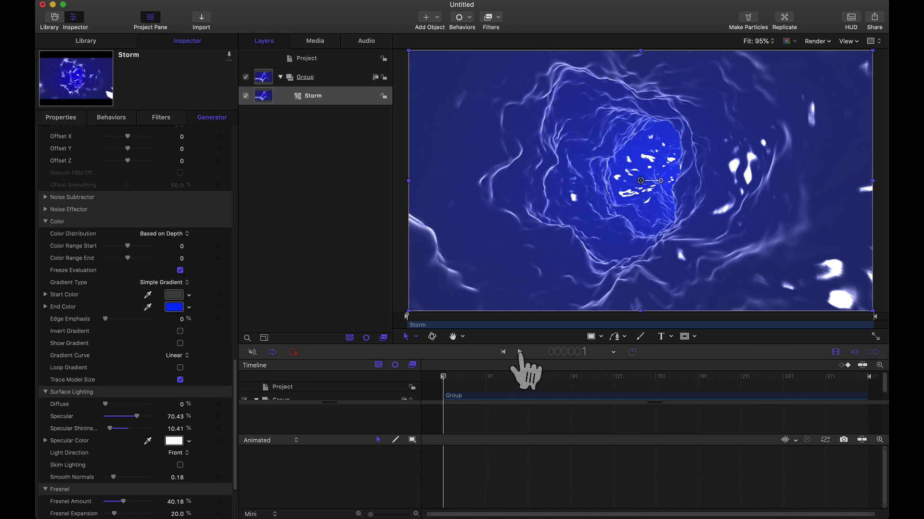
pyautogui.click(520, 353)
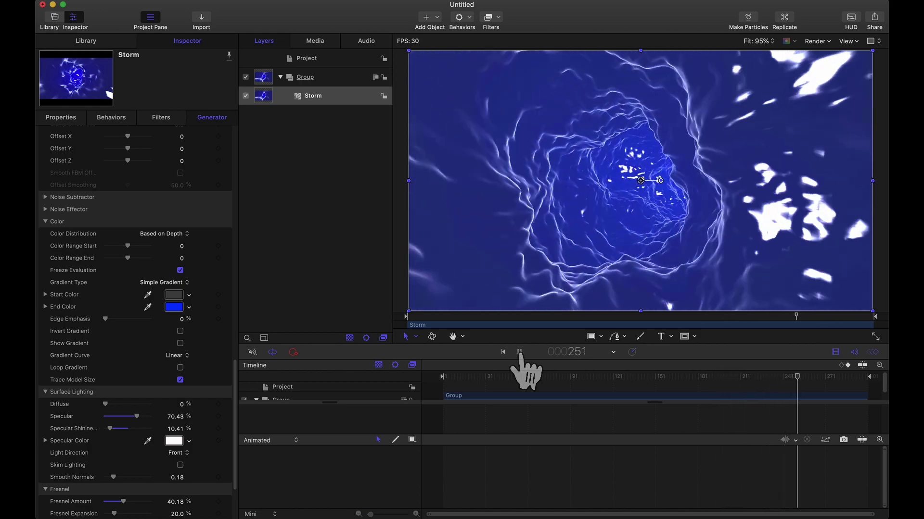
pyautogui.click(520, 352)
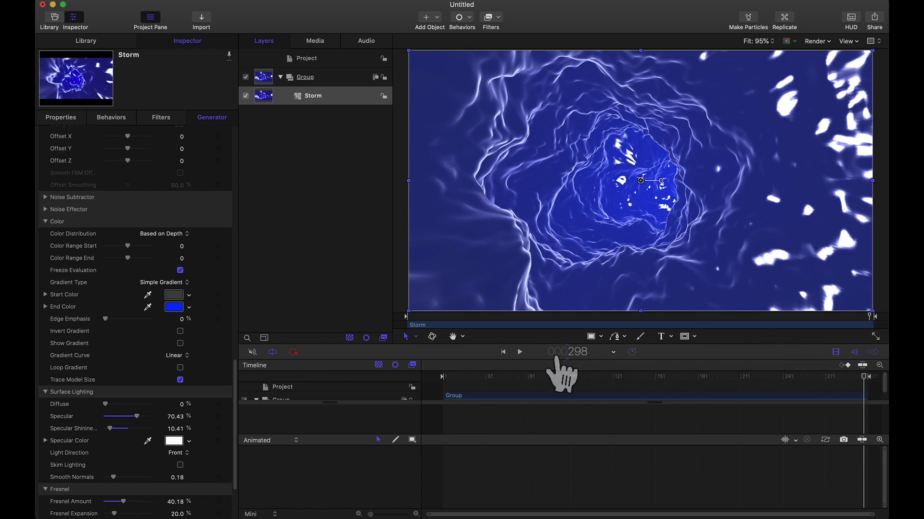
pyautogui.moveTo(736, 383); pyautogui.dragTo(672, 382)
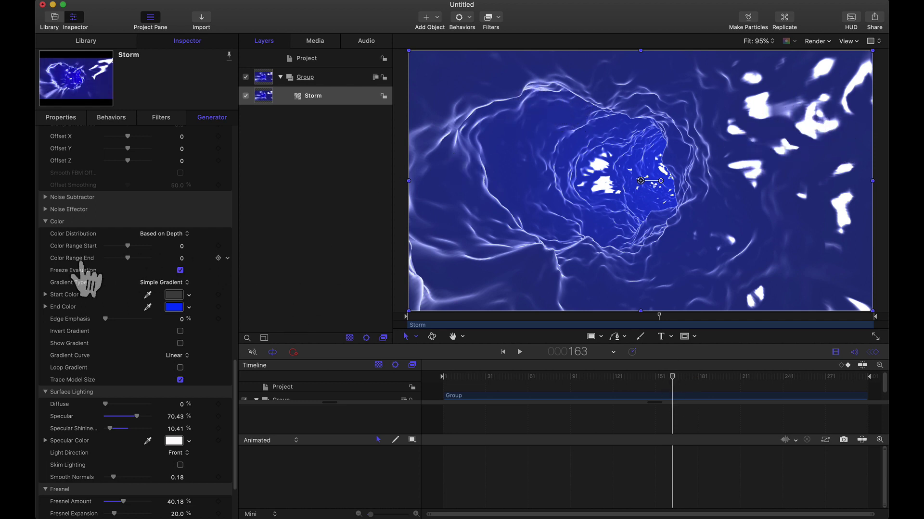
# Set the Storm's Mesh Resolution to High Quality
pyautogui.scroll(10, 82, 278)
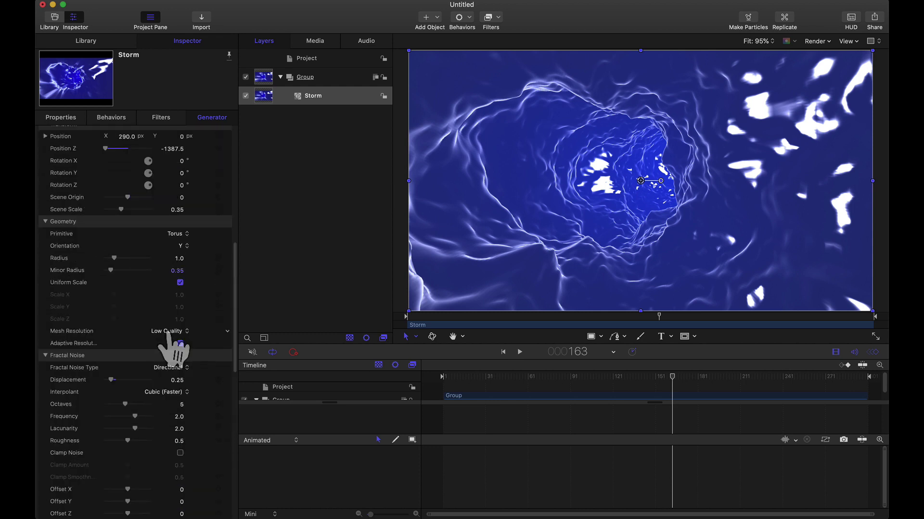
pyautogui.click(168, 331)
pyautogui.click(176, 350)
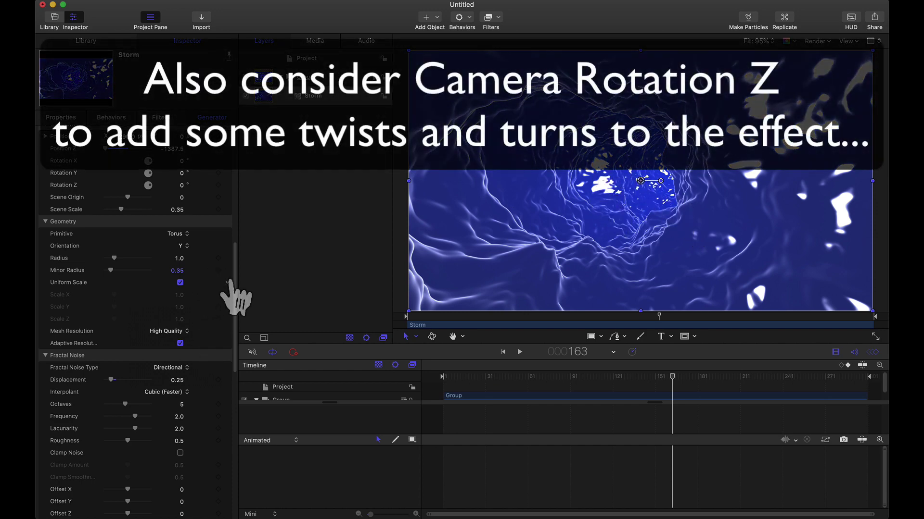
# Turn on Supersampling in Rendering and bring up the File > Share options
pyautogui.scroll(-15, 239, 296)
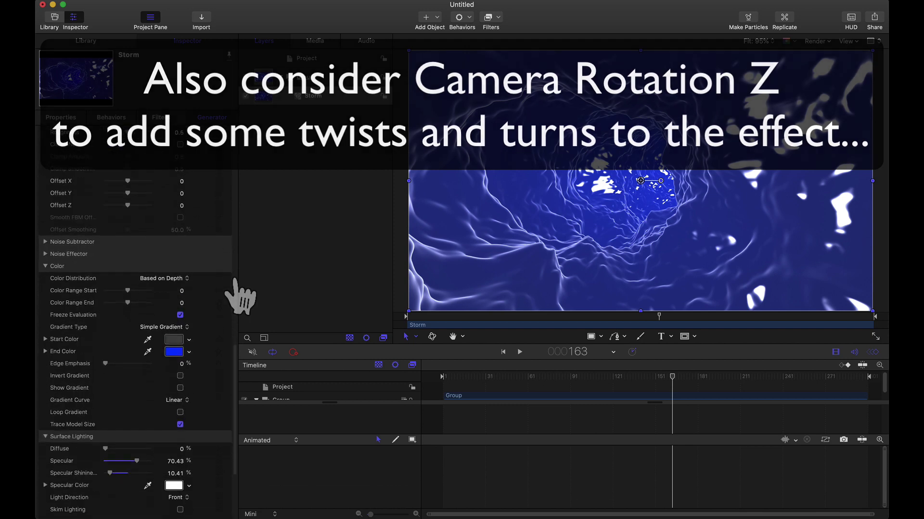
pyautogui.click(45, 501)
pyautogui.scroll(-4, 67, 497)
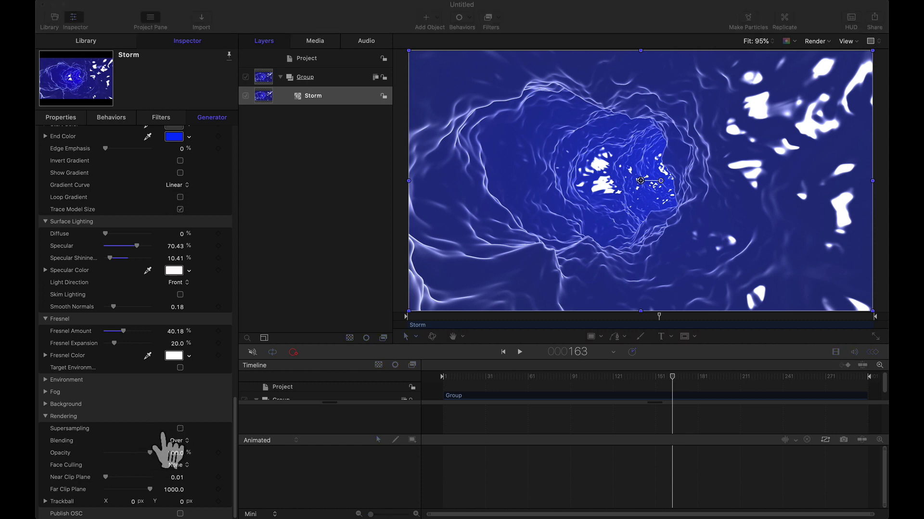
pyautogui.click(180, 432)
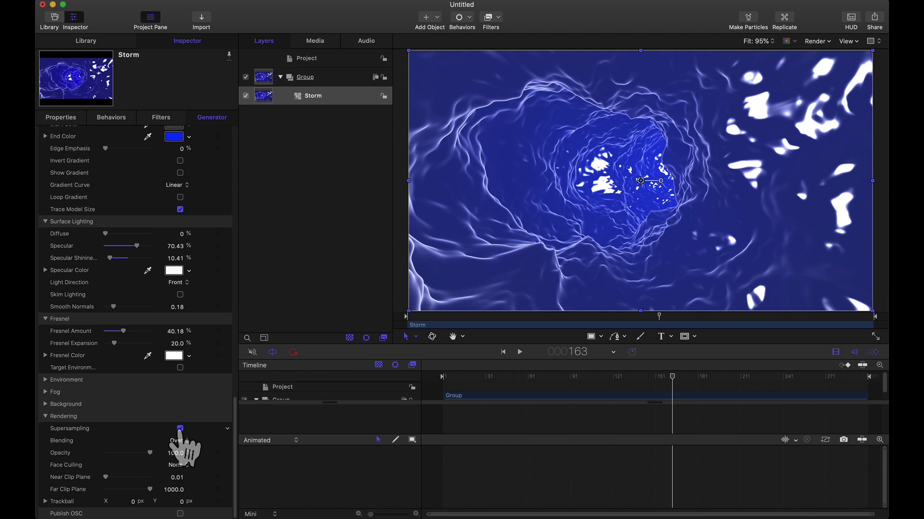
pyautogui.click(103, 0)
pyautogui.moveTo(153, 141)
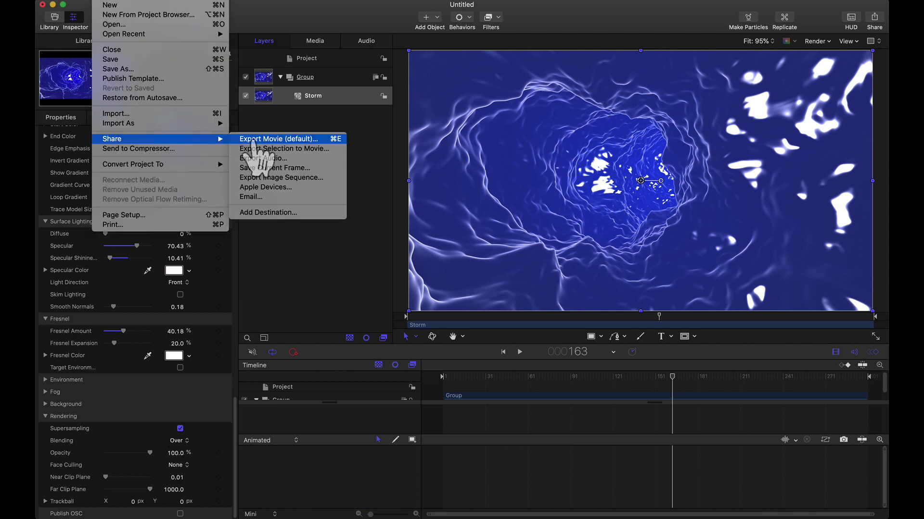
# Export the 1920 x 1080, 30 fps, 10-second movie at Highest Quality render settings
pyautogui.click(254, 140)
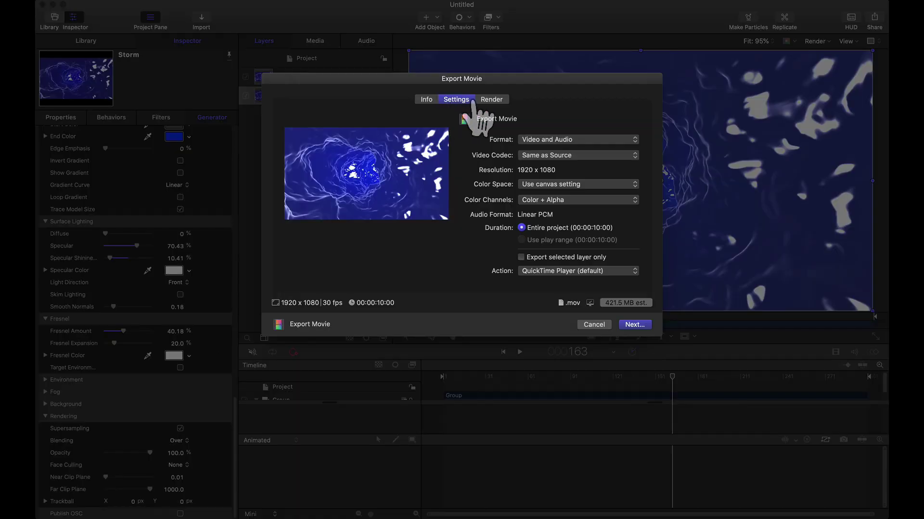
pyautogui.click(493, 100)
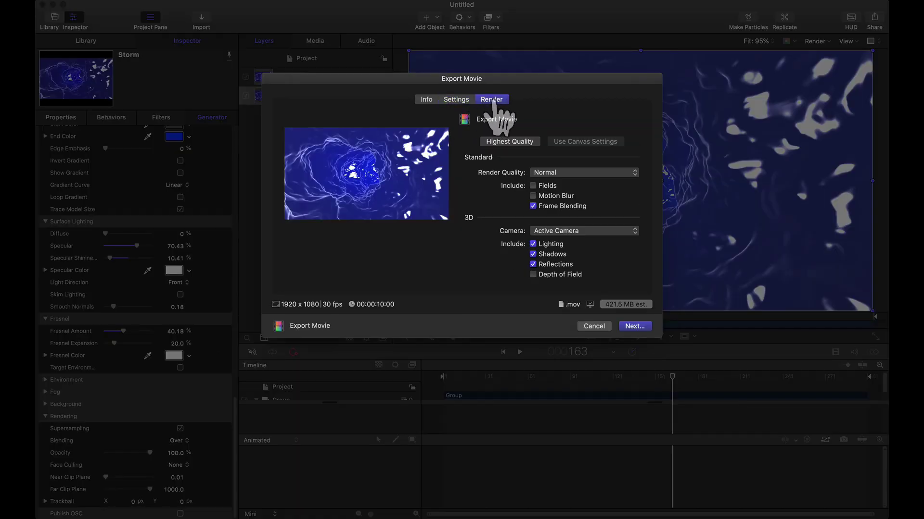
pyautogui.click(510, 142)
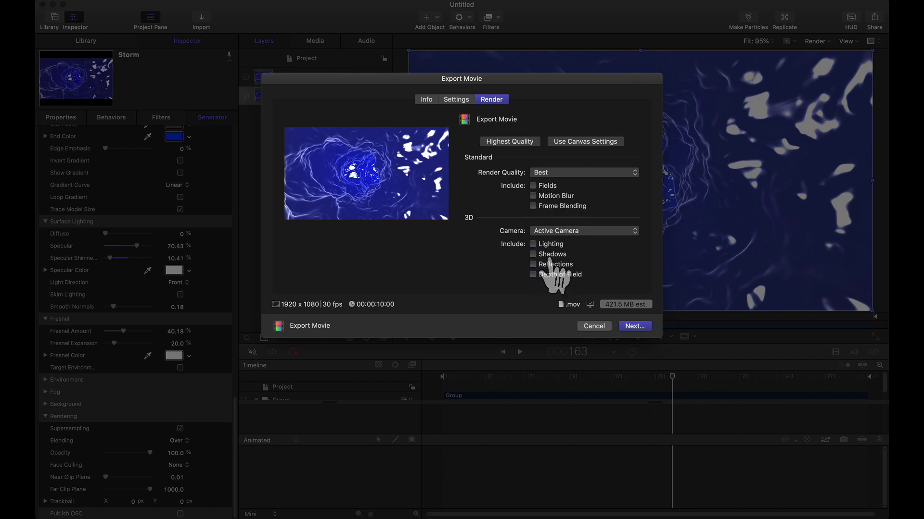
pyautogui.click(625, 326)
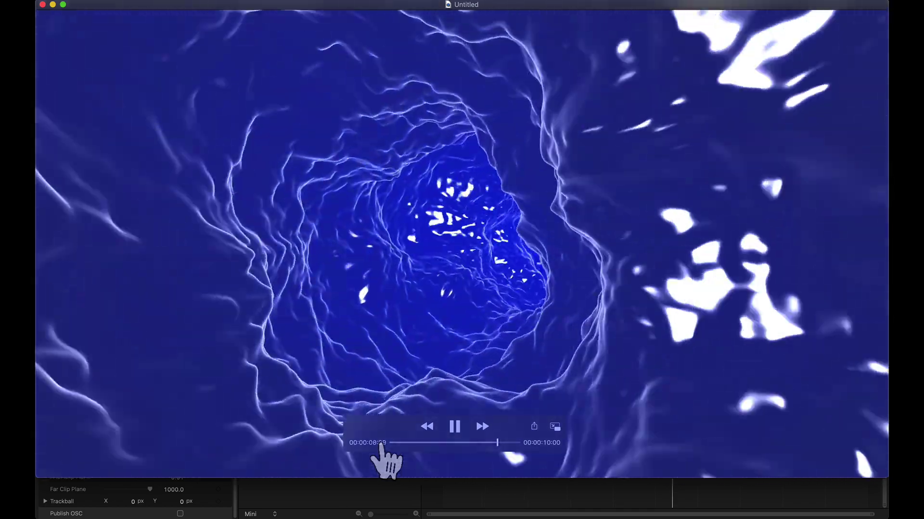
pyautogui.press('super+w')
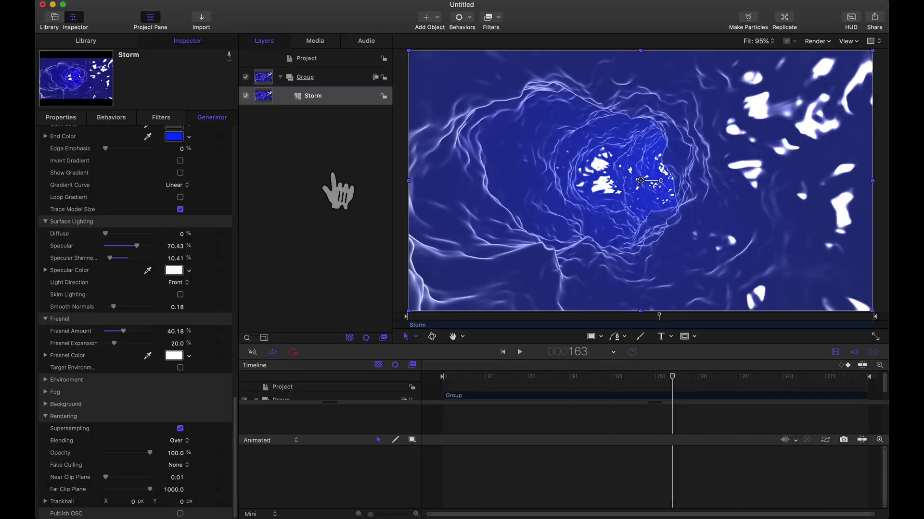